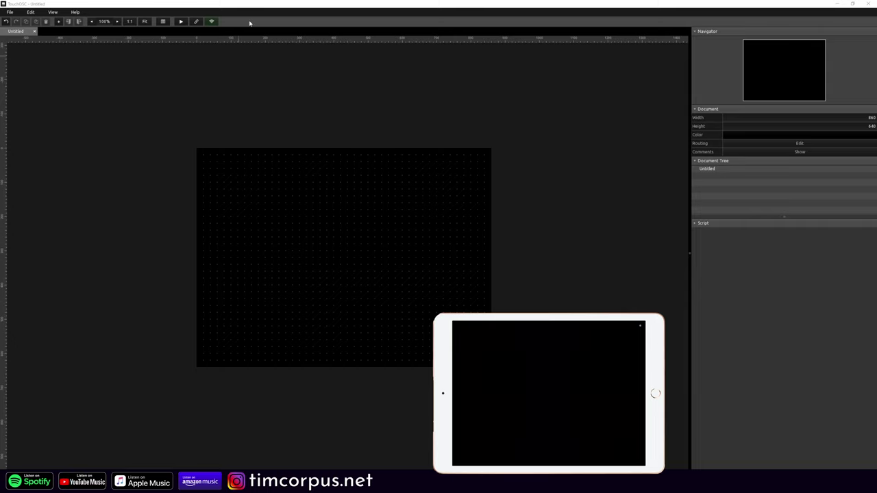
# Add a red button, enlarge it to a big square, and place a text label above it
pyautogui.rightClick(218, 168)
pyautogui.click(242, 196)
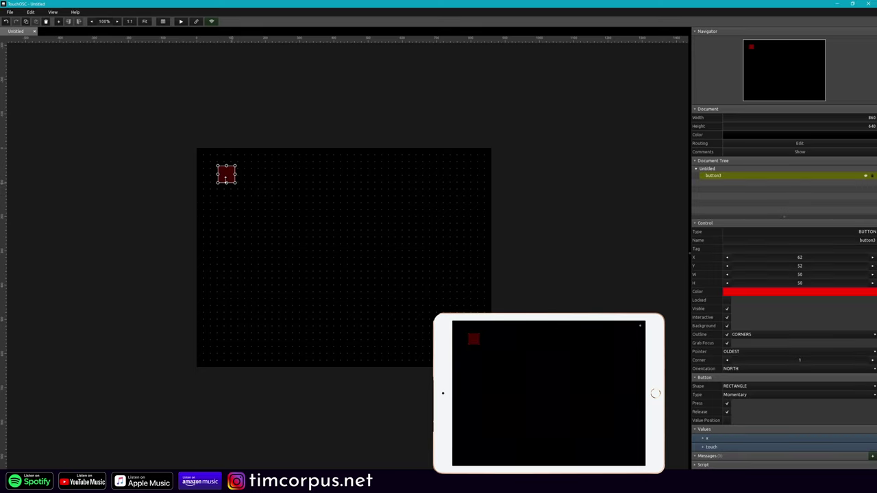
pyautogui.moveTo(234, 182); pyautogui.dragTo(268, 214)
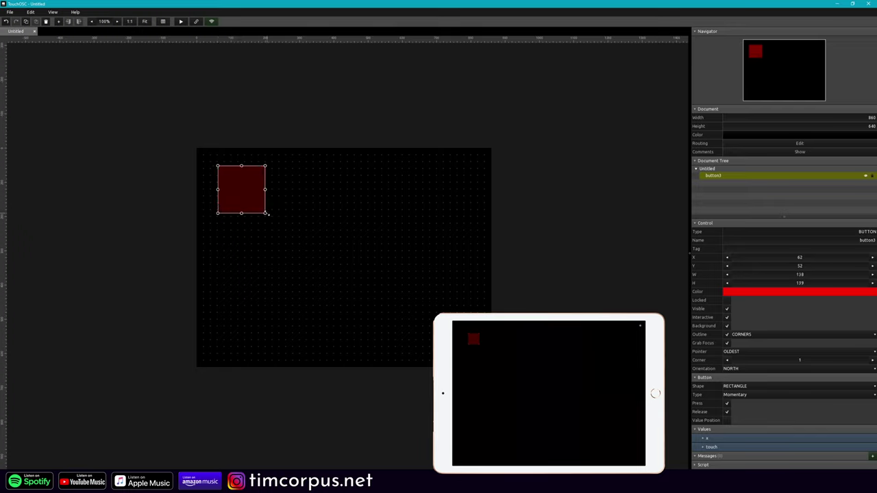
pyautogui.rightClick(225, 238)
pyautogui.click(237, 266)
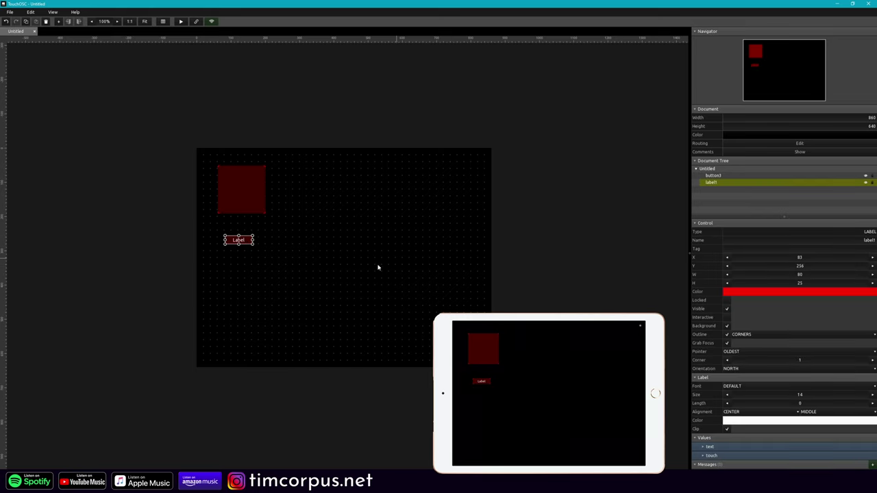
pyautogui.moveTo(238, 239); pyautogui.dragTo(266, 159)
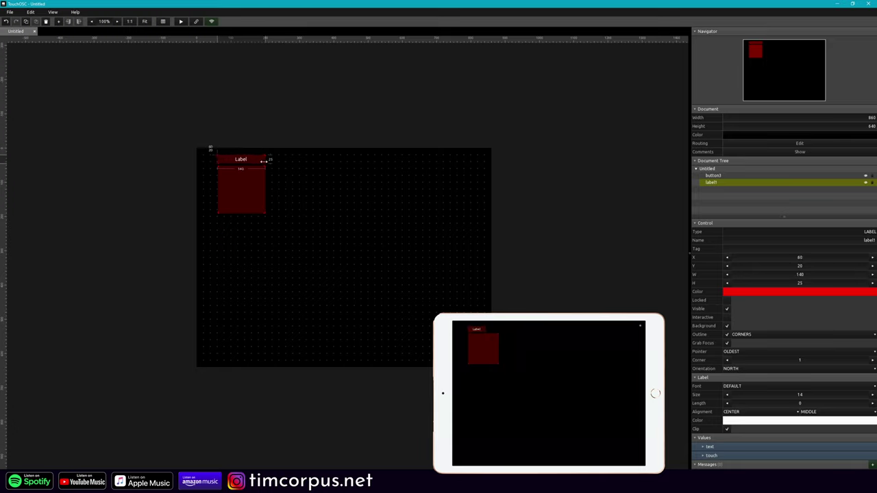
# Duplicate the button-and-label pair twice and spread the copies into a row
pyautogui.moveTo(233, 265); pyautogui.dragTo(313, 208)
pyautogui.hotkey('ctrl', 'd')
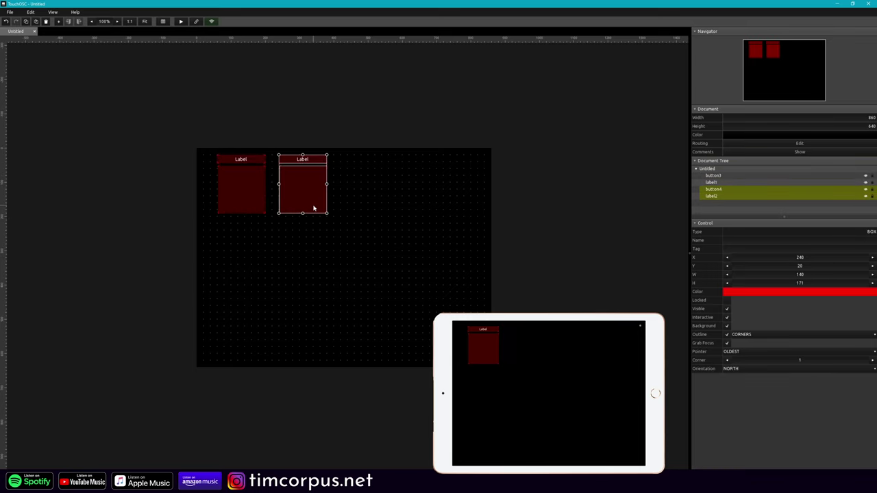
pyautogui.hotkey('ctrl', 'd')
pyautogui.moveTo(248, 201); pyautogui.dragTo(372, 201)
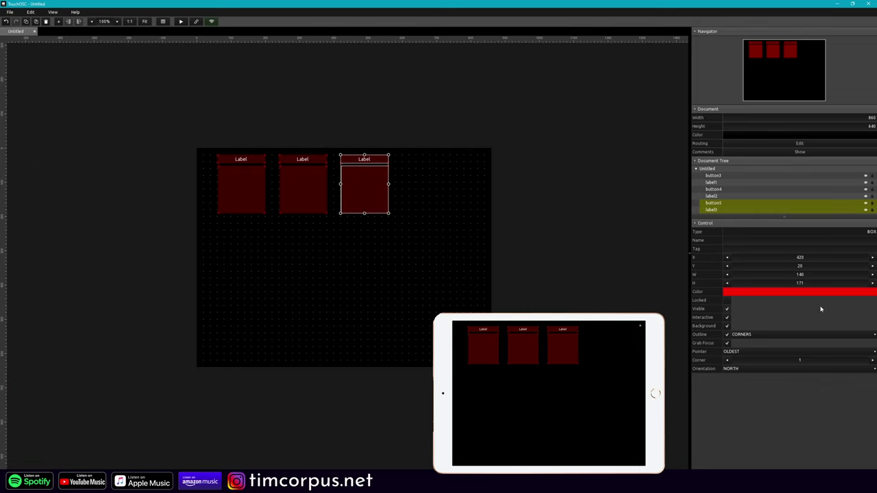
# Colour the third button and its label blue
pyautogui.click(796, 297)
pyautogui.click(768, 315)
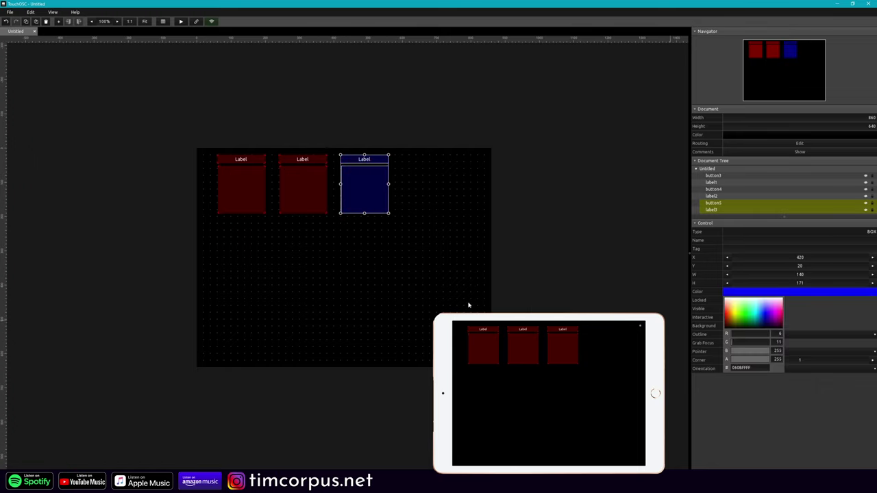
pyautogui.click(306, 247)
# Colour the middle button and its label green
pyautogui.click(302, 185)
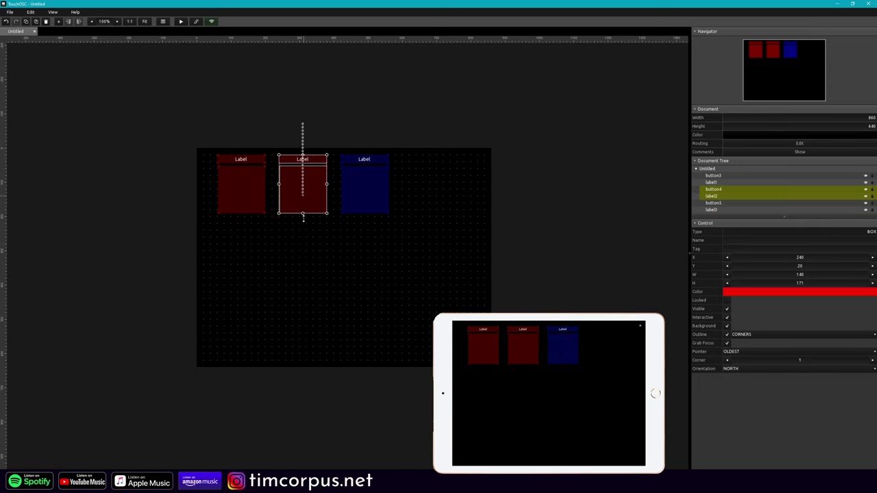
pyautogui.click(725, 294)
pyautogui.click(732, 299)
pyautogui.click(327, 261)
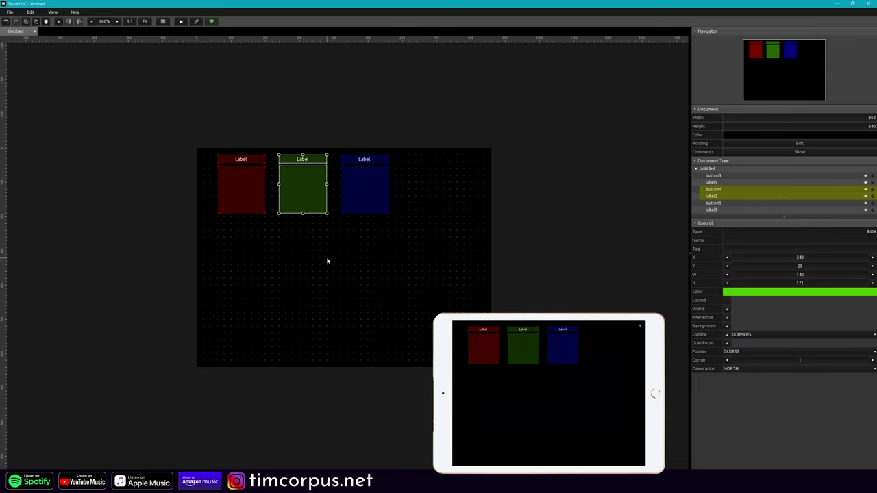
pyautogui.click(327, 261)
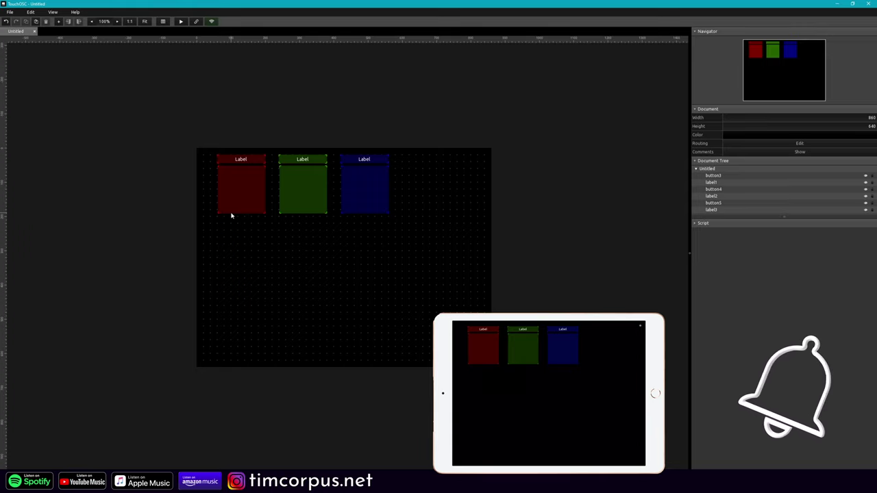
# Set the left label's default text to Trill
pyautogui.click(230, 163)
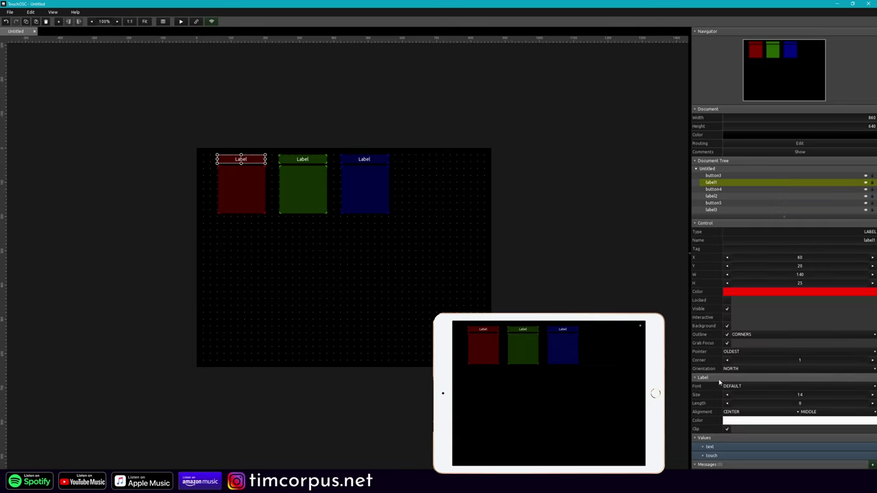
pyautogui.click(703, 448)
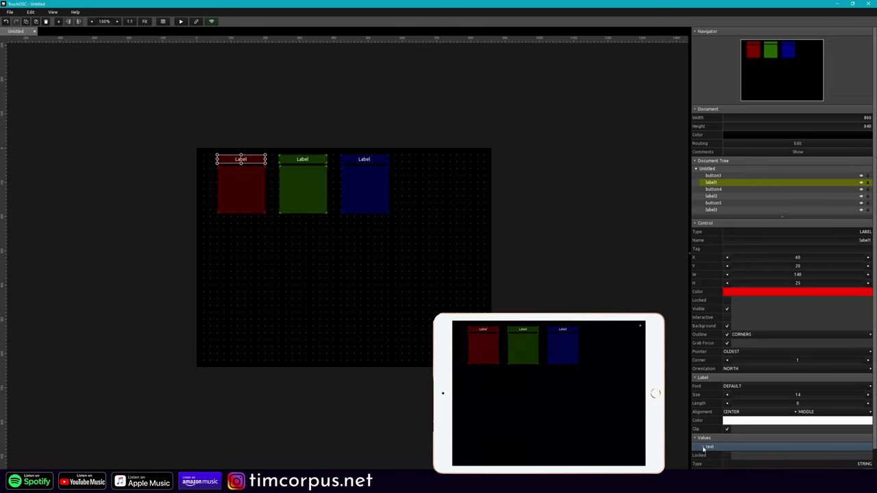
pyautogui.scroll(-2, 704, 448)
pyautogui.doubleClick(861, 441)
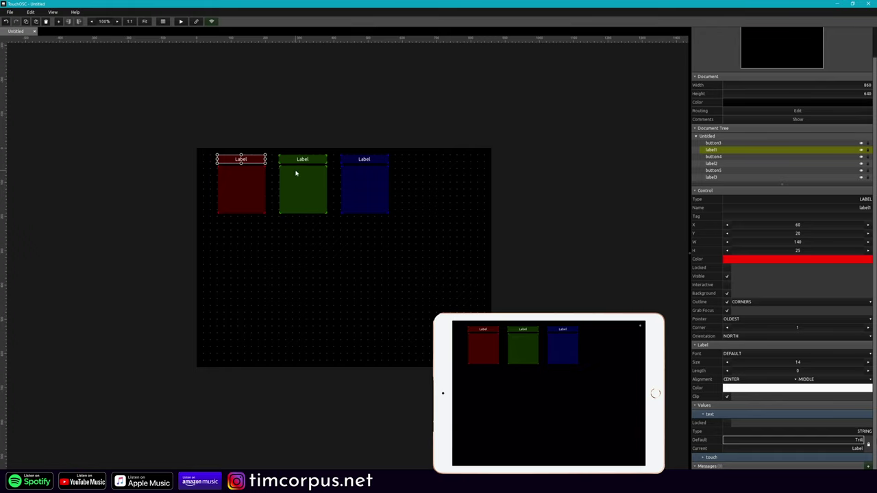
pyautogui.click(302, 160)
# Set the middle label to Legato and the right label to Doubles
pyautogui.doubleClick(860, 441)
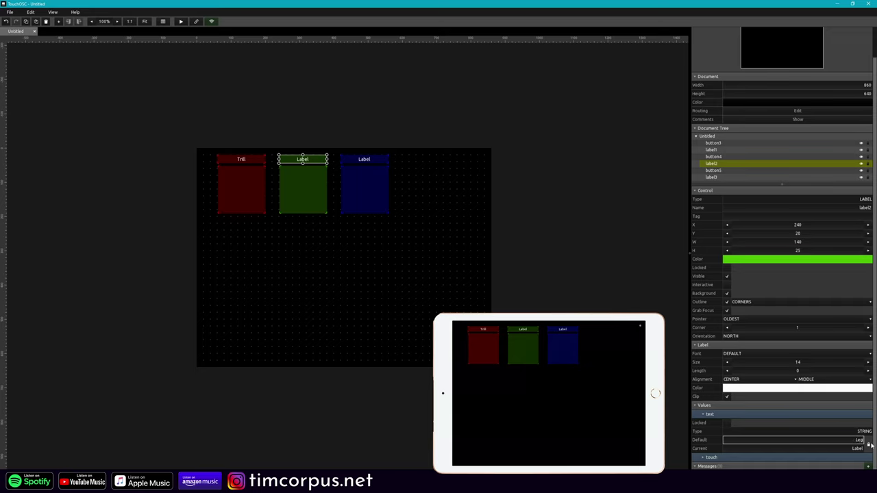
pyautogui.click(425, 133)
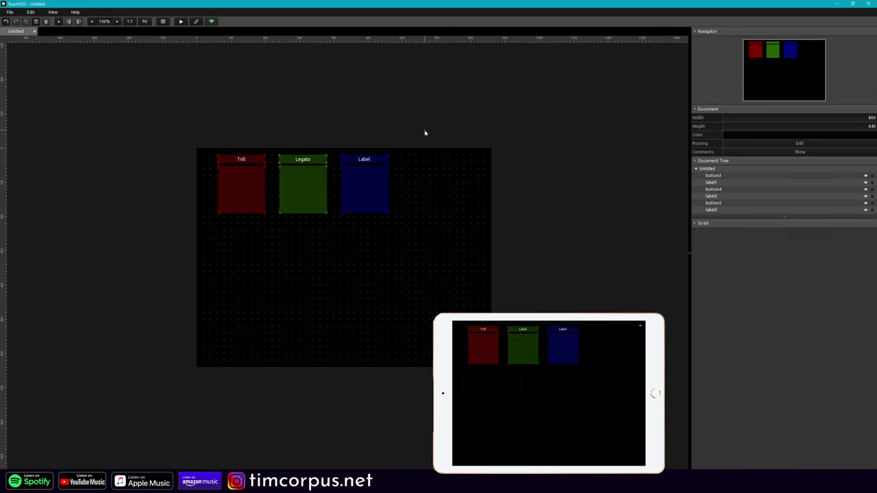
pyautogui.click(388, 162)
pyautogui.scroll(-1, 840, 438)
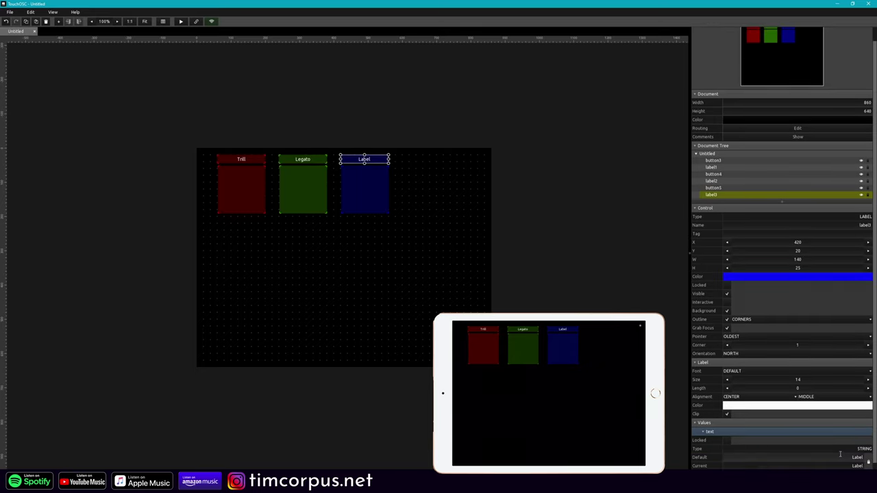
pyautogui.doubleClick(840, 456)
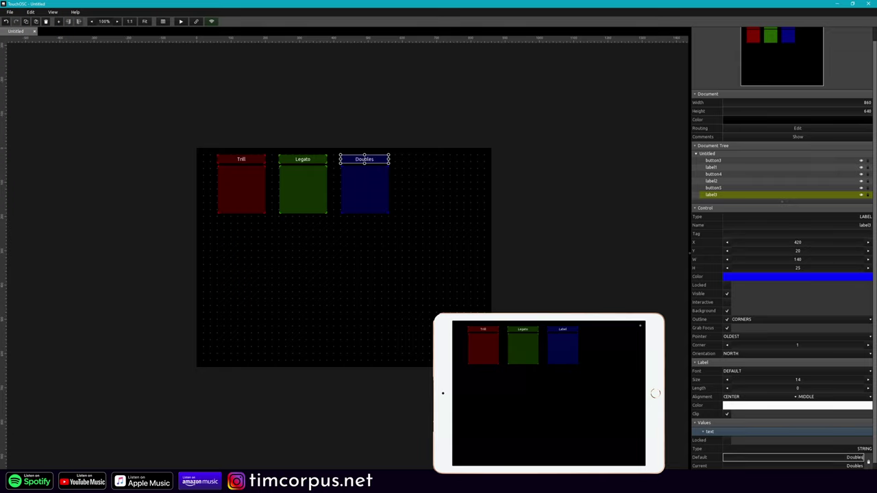
pyautogui.click(465, 193)
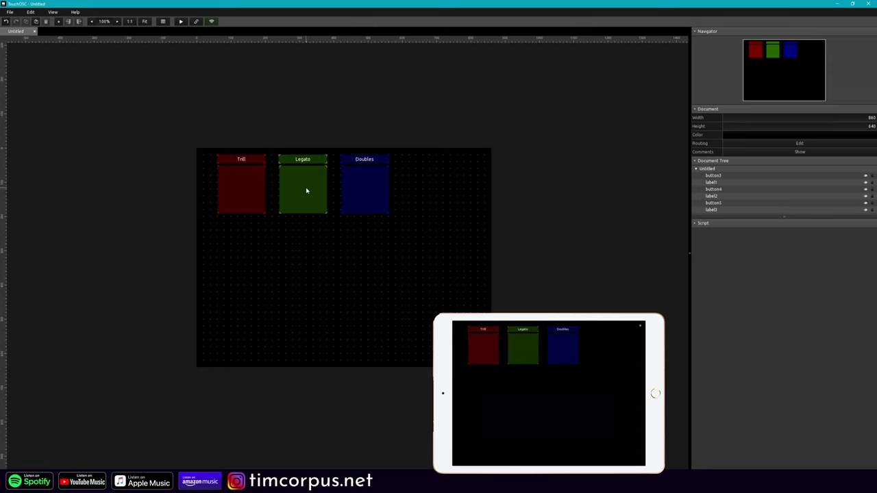
# Add a MIDI message to the red Trill button and show its message type choices
pyautogui.click(238, 197)
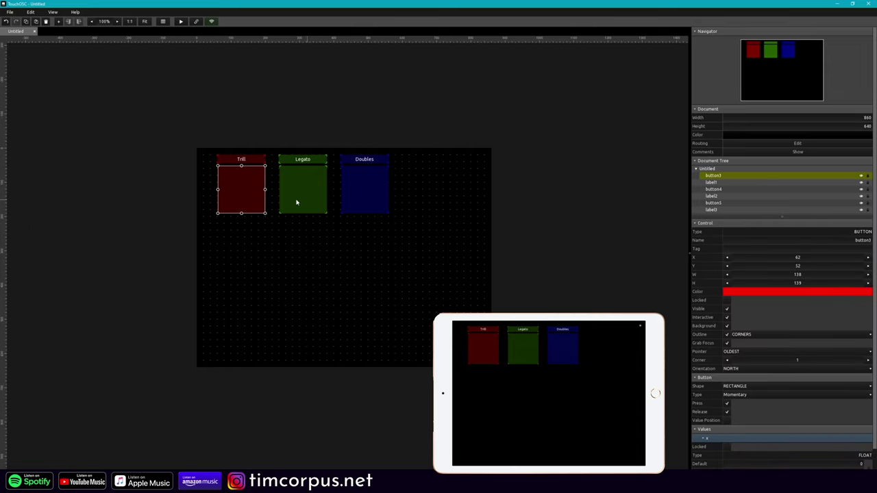
pyautogui.click(251, 273)
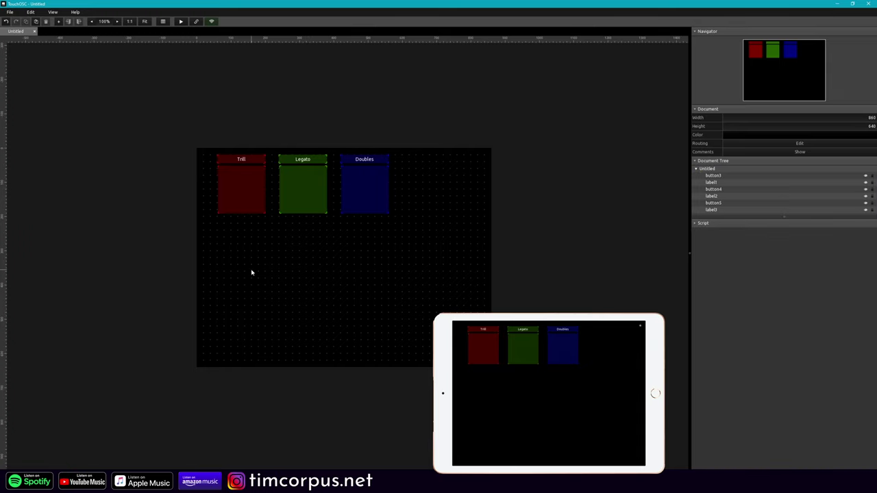
pyautogui.click(237, 206)
pyautogui.scroll(-1, 741, 397)
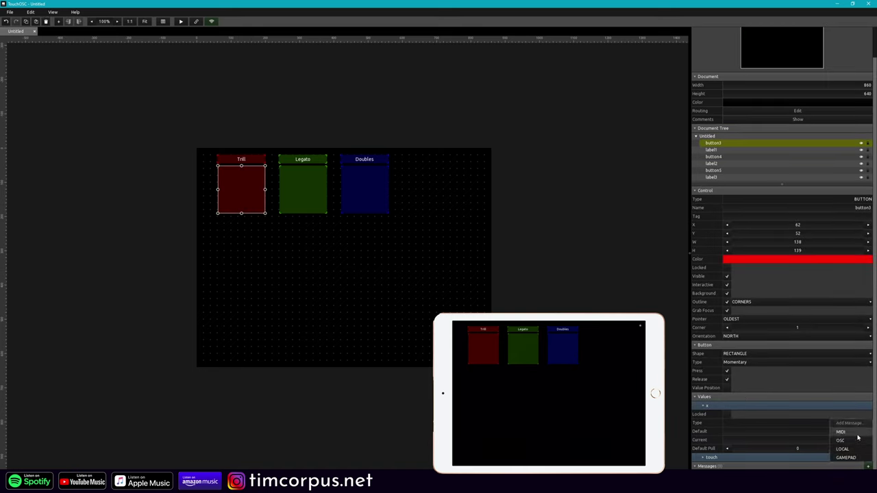
pyautogui.click(868, 466)
pyautogui.scroll(-1, 858, 436)
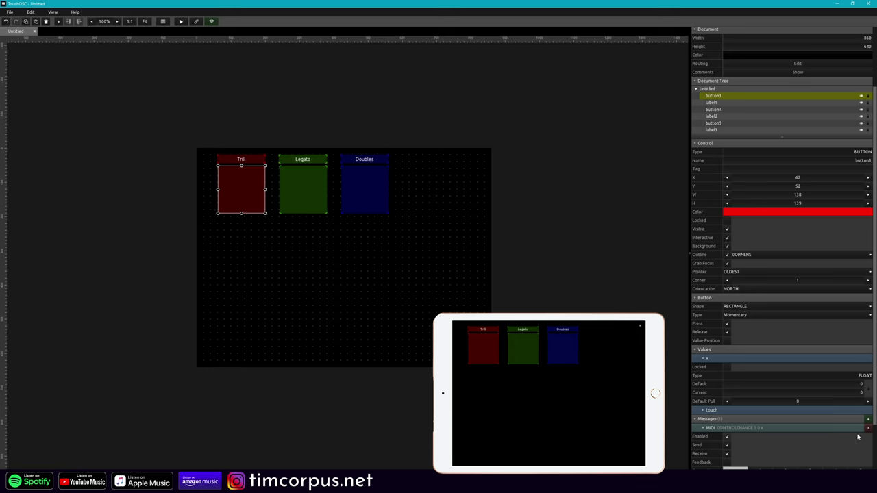
pyautogui.scroll(-1, 858, 436)
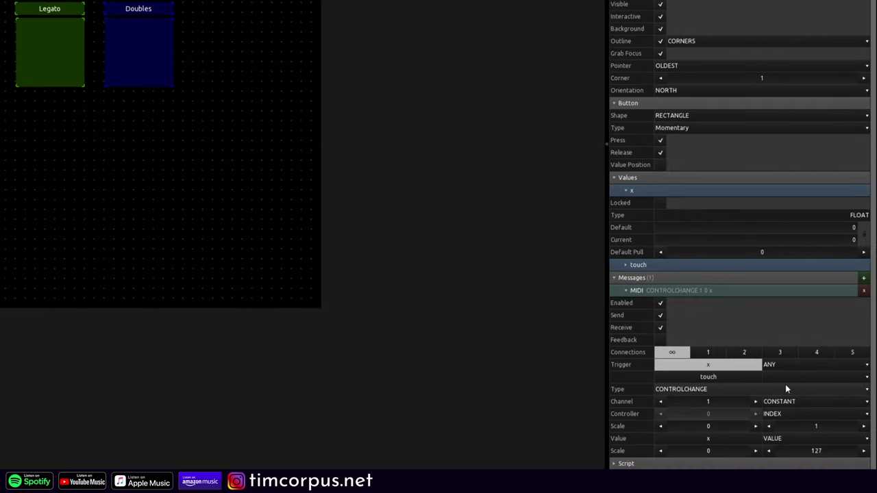
pyautogui.click(673, 391)
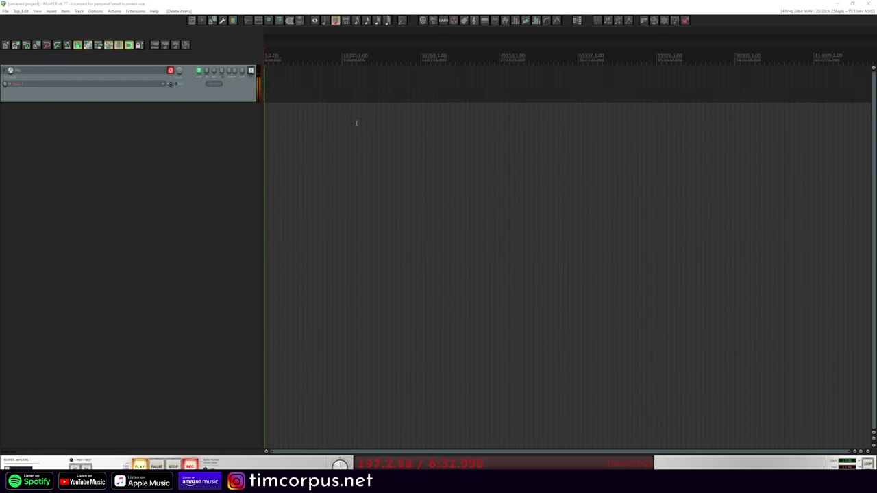
# Add a second track in REAPER and name it Violin
pyautogui.click(248, 124)
pyautogui.doubleClick(249, 124)
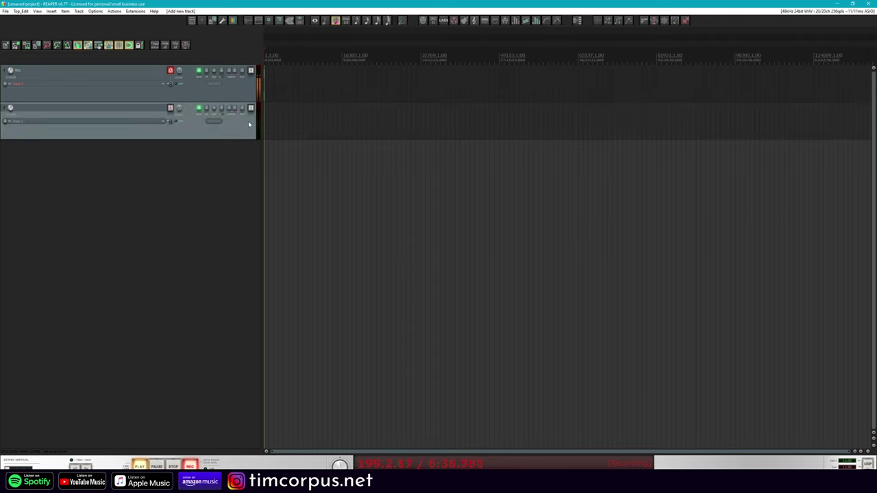
pyautogui.doubleClick(137, 108)
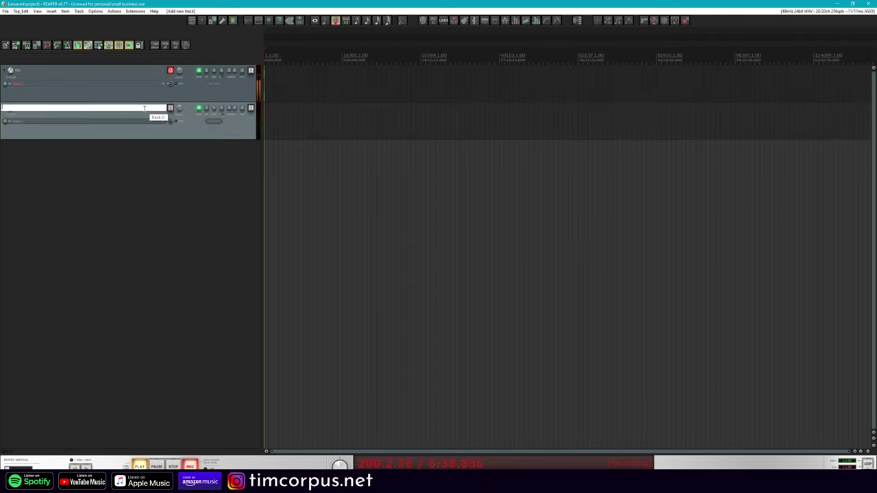
pyautogui.write('Vo')
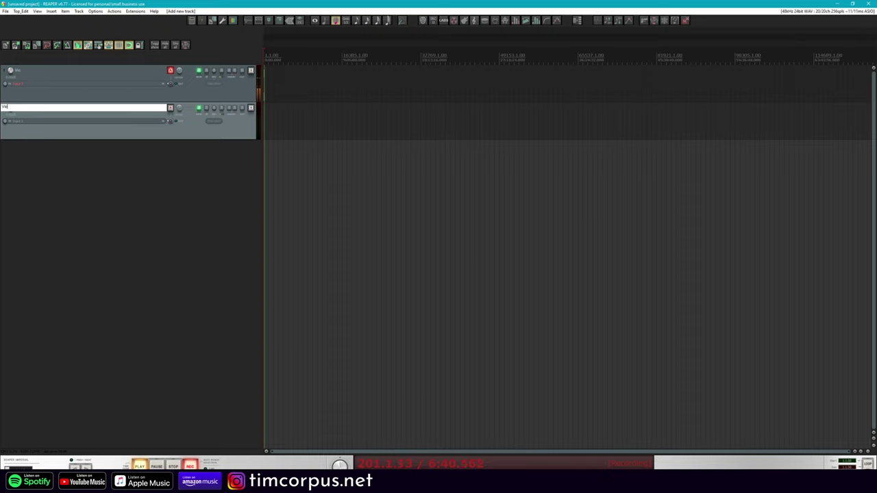
pyautogui.write('olin')
pyautogui.press('Return')
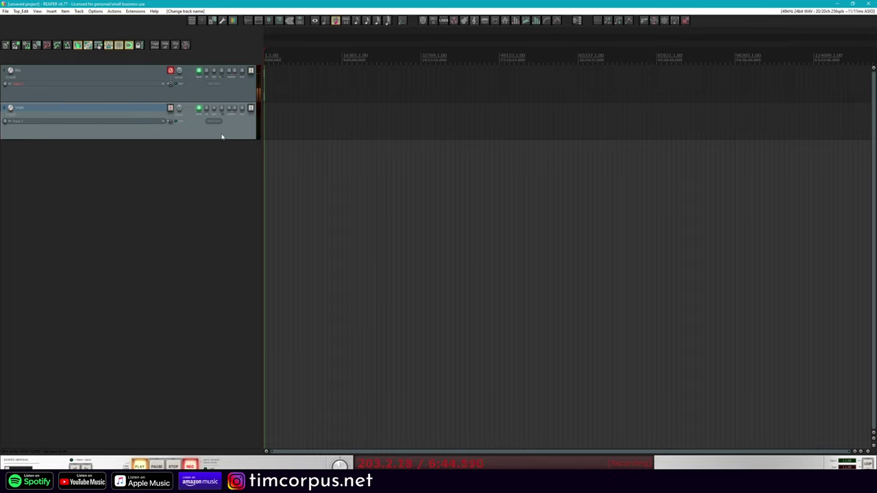
# Insert a third track named Flute and colour it red with the colour picker
pyautogui.hotkey('ctrl', 't')
pyautogui.doubleClick(155, 145)
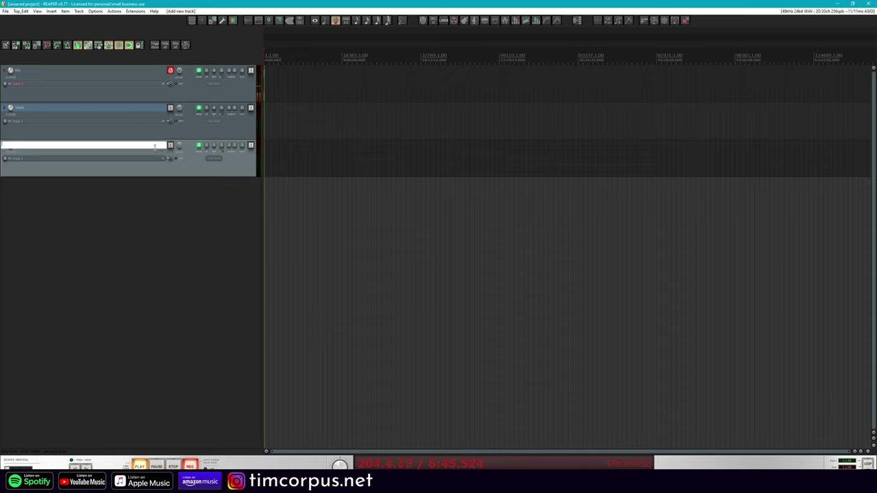
pyautogui.write('Flute')
pyautogui.press('Return')
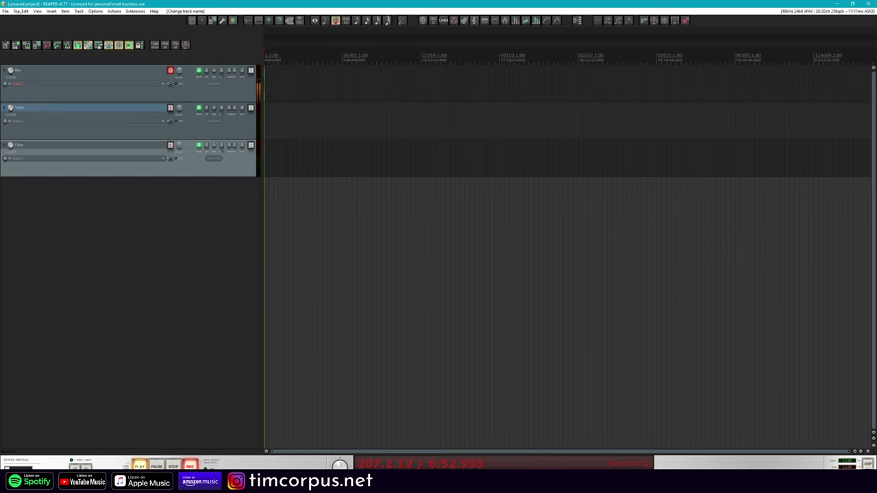
pyautogui.moveTo(642, 126); pyautogui.dragTo(459, 153)
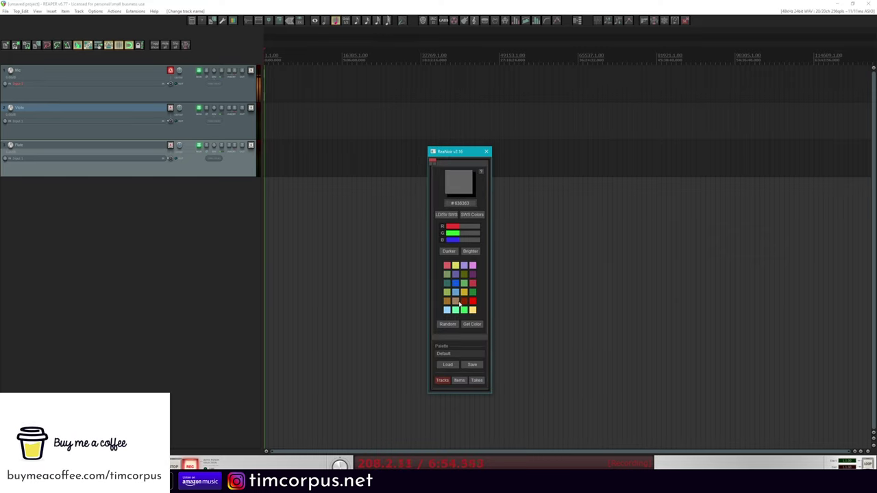
pyautogui.click(447, 265)
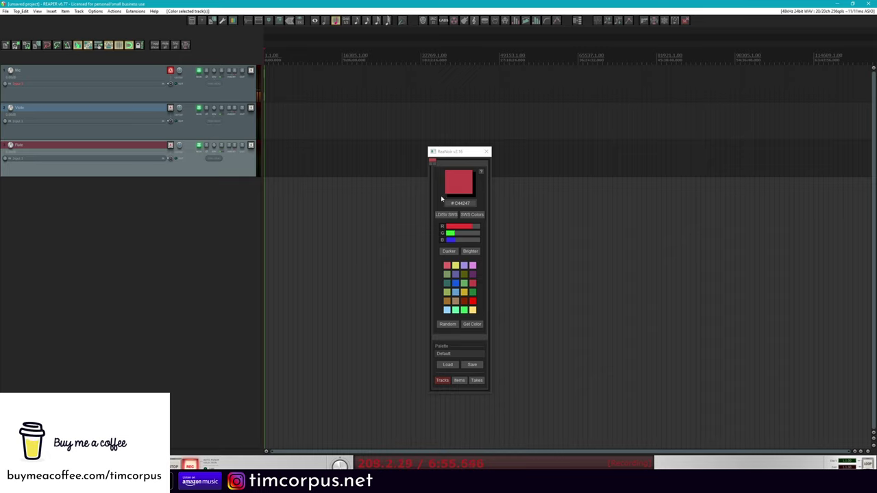
pyautogui.click(486, 152)
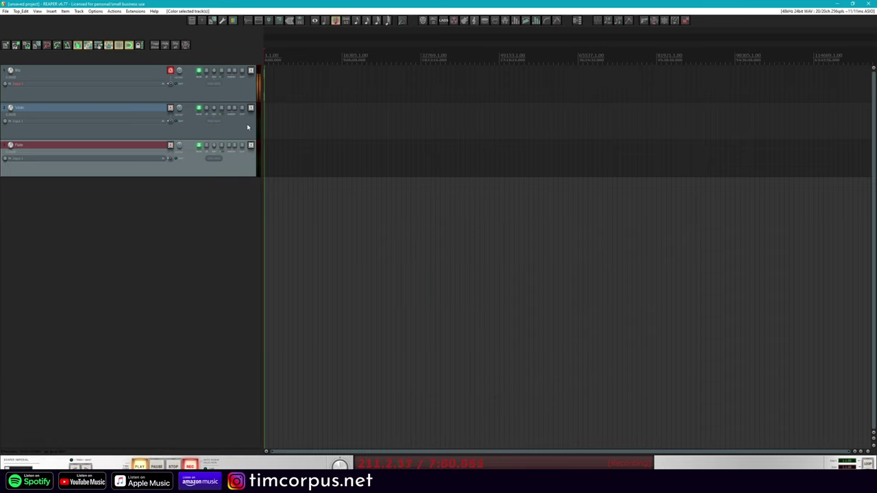
# Set the Violin and Flute record inputs to All MIDI Inputs, All Channels
pyautogui.click(135, 125)
pyautogui.moveTo(158, 142)
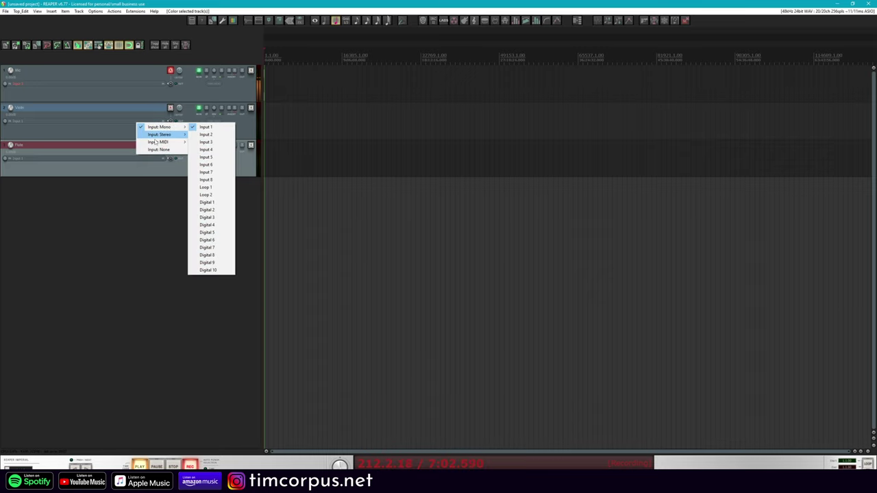
pyautogui.moveTo(219, 172)
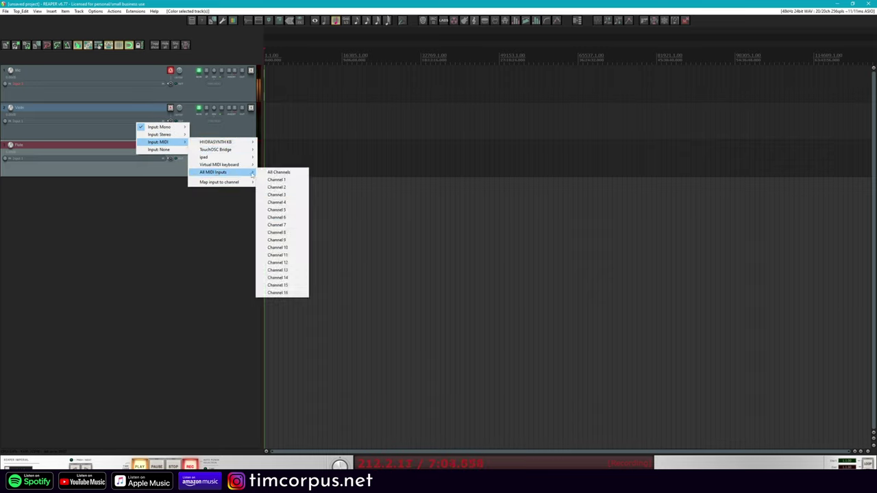
pyautogui.click(278, 172)
pyautogui.click(145, 159)
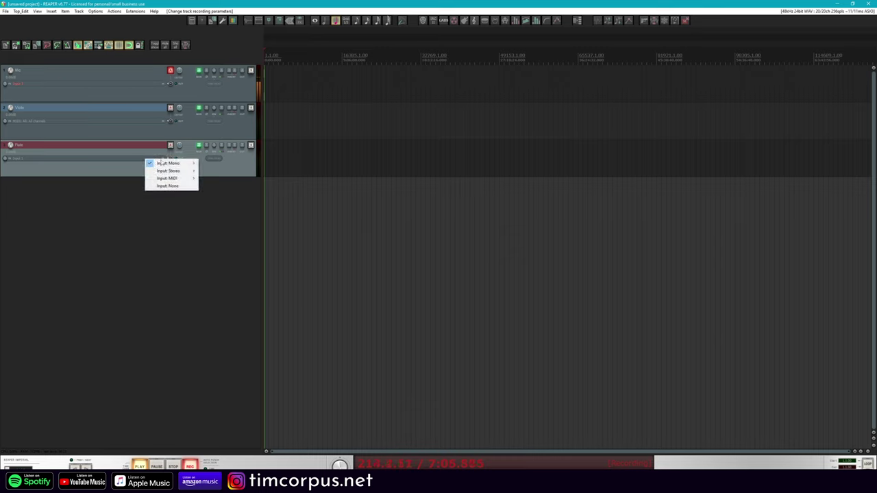
pyautogui.moveTo(181, 179)
pyautogui.moveTo(229, 213)
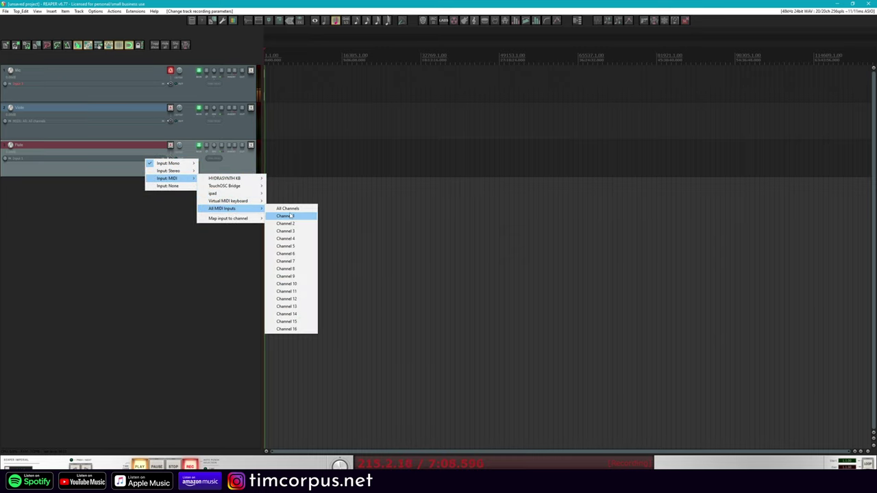
pyautogui.click(282, 205)
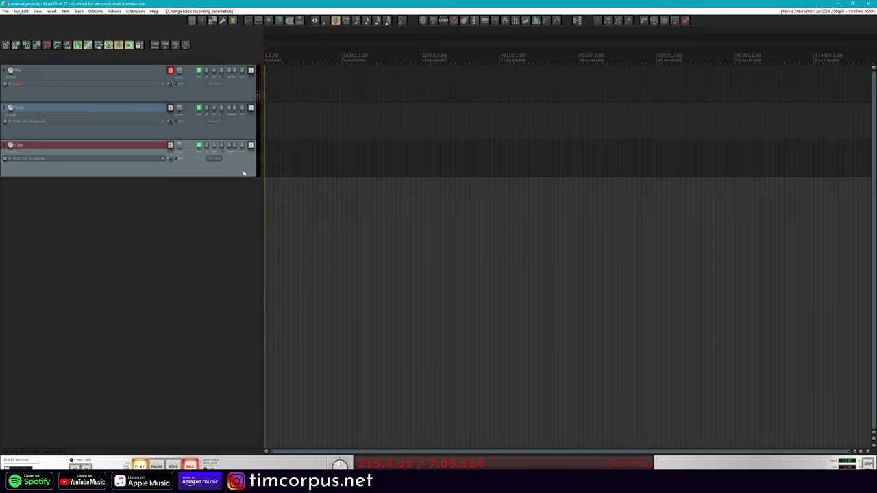
pyautogui.click(238, 129)
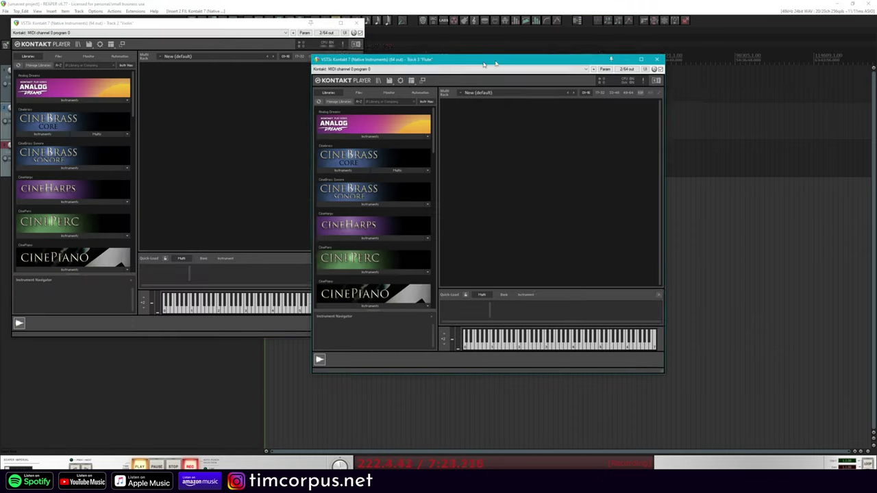
# Load CineStrings Solo '01 Violin 1 Articulations' into the Violin track's Kontakt
pyautogui.scroll(-5, 101, 170)
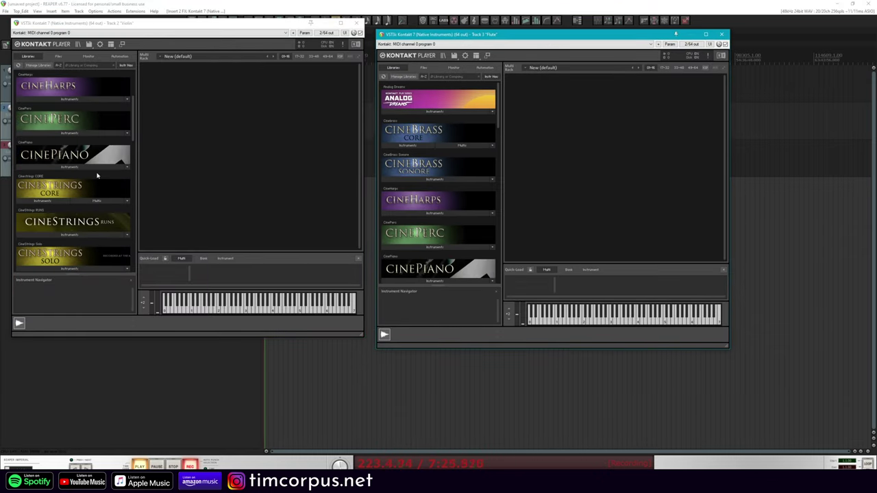
pyautogui.scroll(-12, 97, 176)
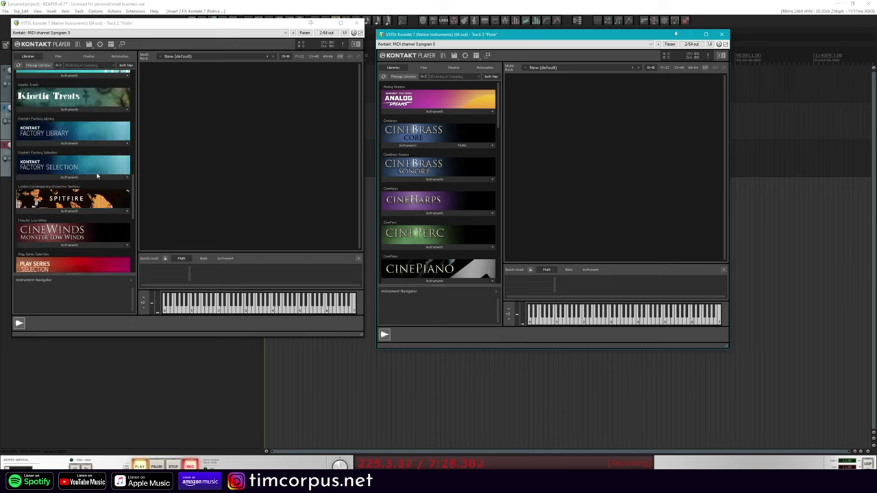
pyautogui.scroll(12, 55, 205)
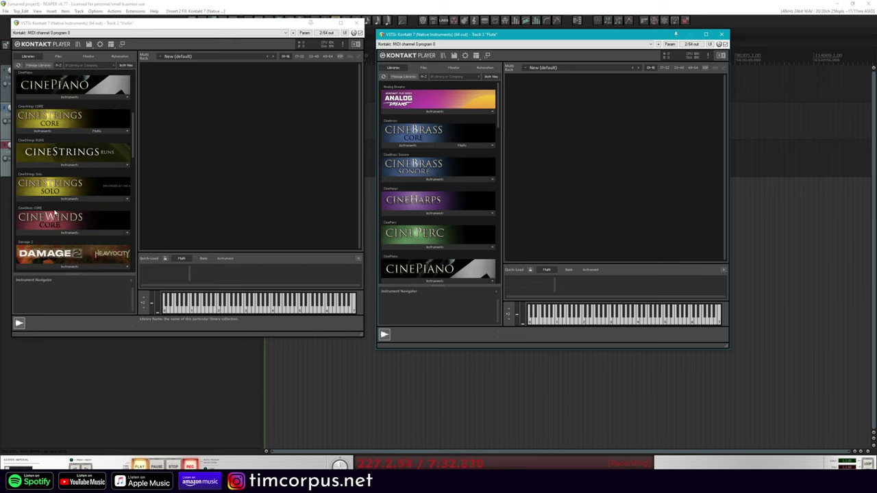
pyautogui.click(65, 201)
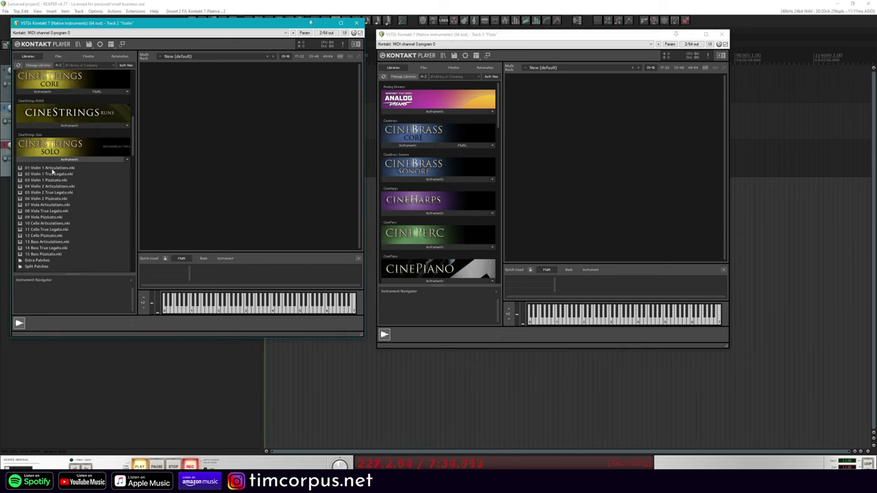
pyautogui.click(51, 168)
pyautogui.doubleClick(41, 171)
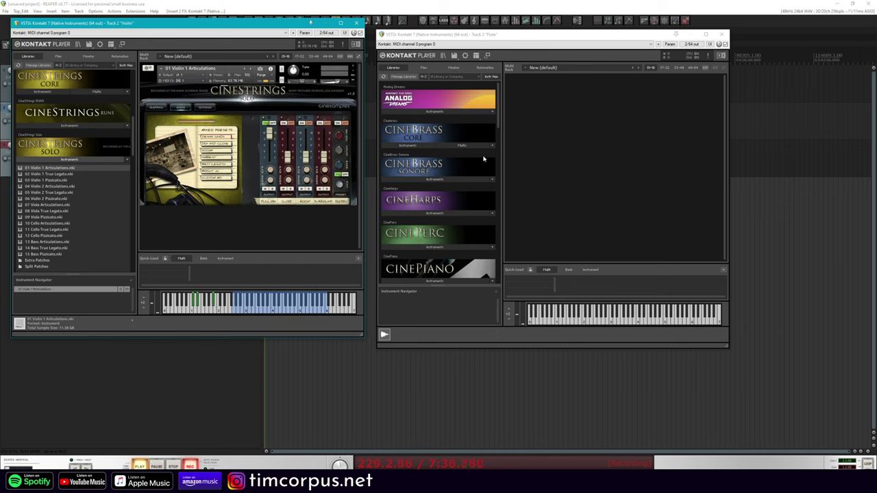
# Load CineWinds Core '03 Flute Articulations' into the Flute track's Kontakt
pyautogui.scroll(-8, 483, 159)
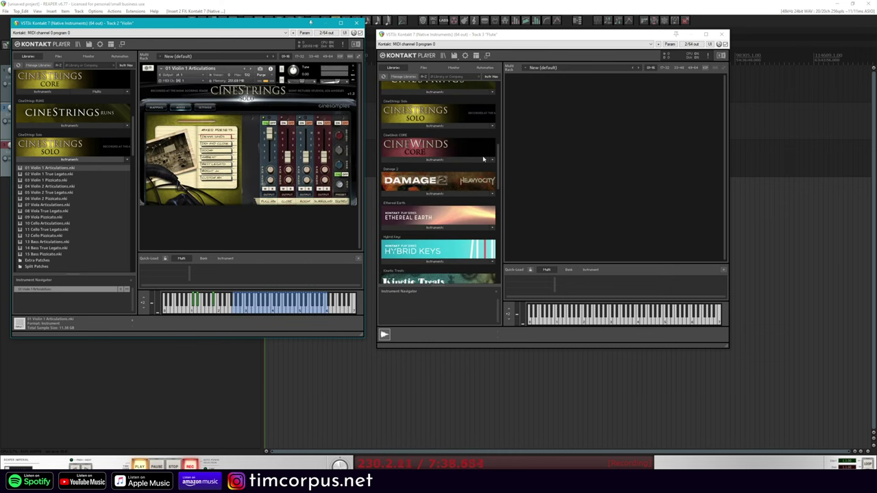
pyautogui.click(466, 159)
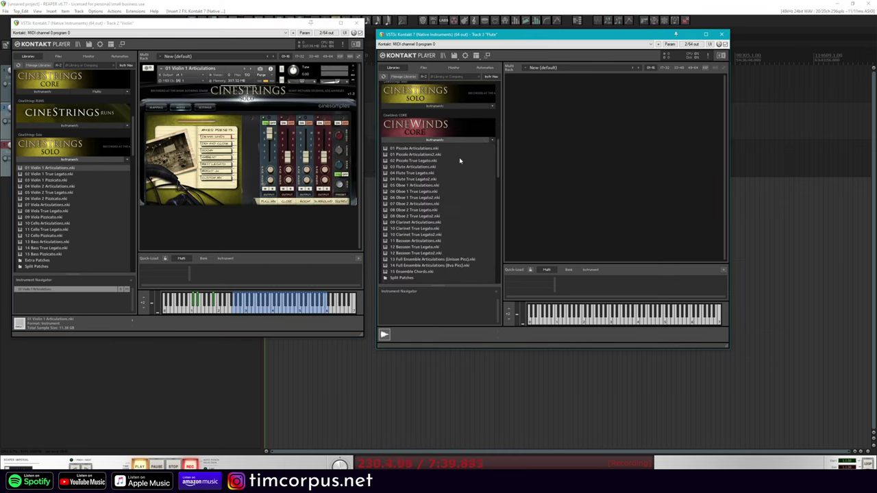
pyautogui.doubleClick(415, 167)
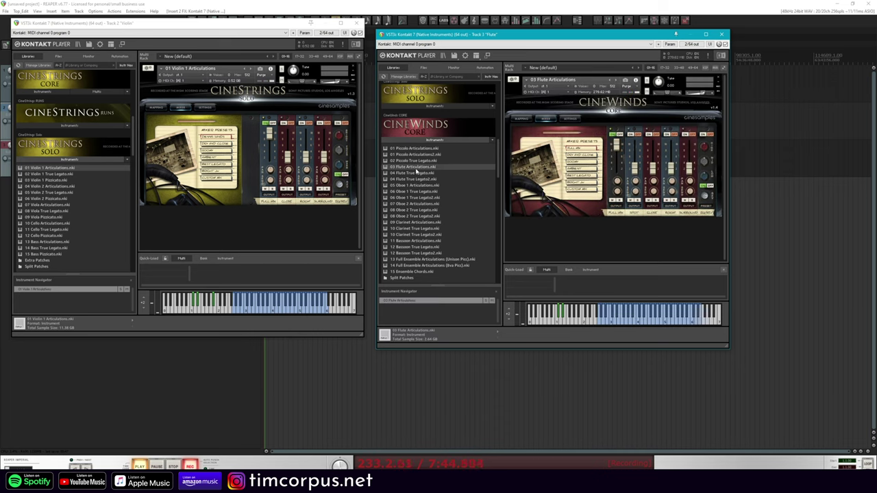
pyautogui.moveTo(311, 23); pyautogui.dragTo(316, 34)
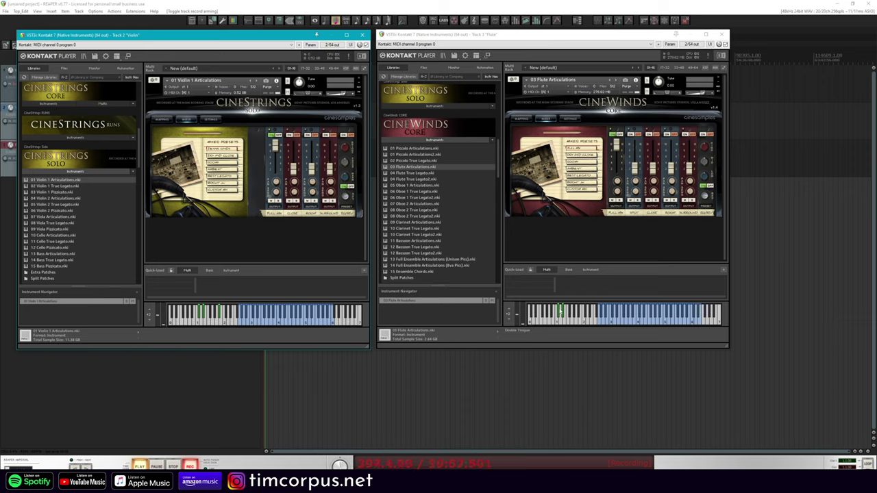
# Shift the Flute Kontakt keyboard down two octaves and trigger its Legato keyswitch
pyautogui.click(559, 313)
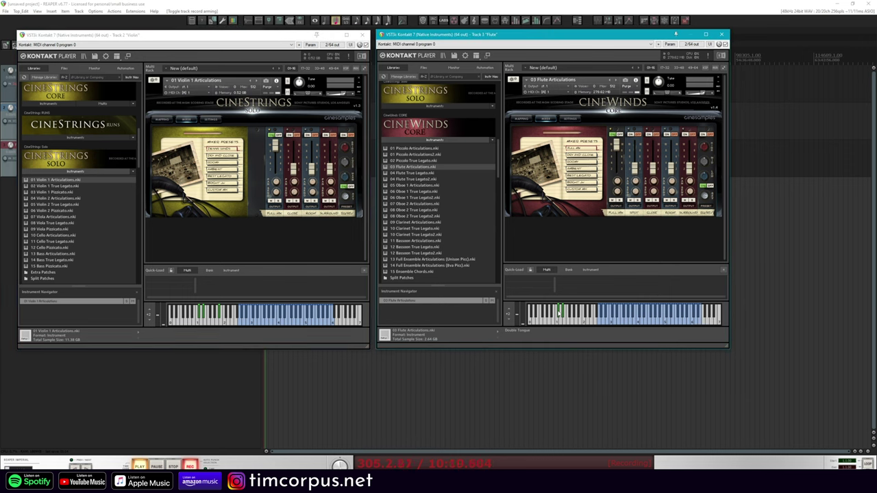
pyautogui.click(509, 320)
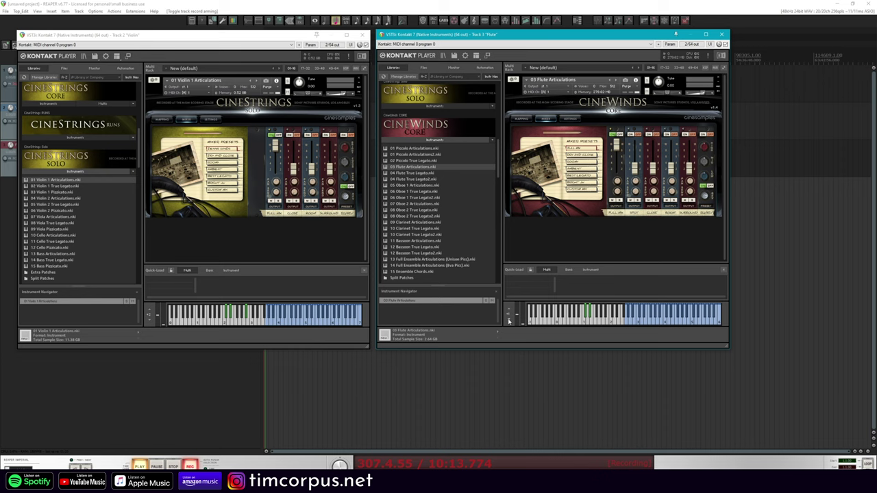
pyautogui.click(509, 321)
pyautogui.click(531, 324)
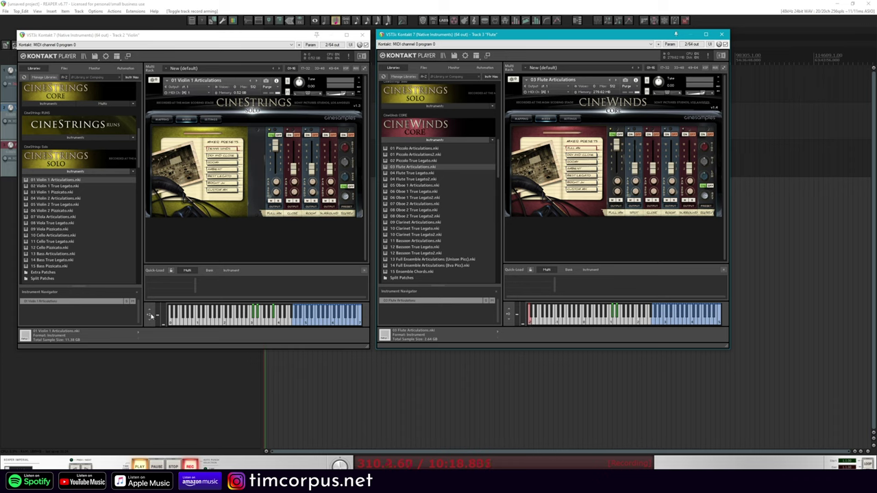
pyautogui.click(148, 319)
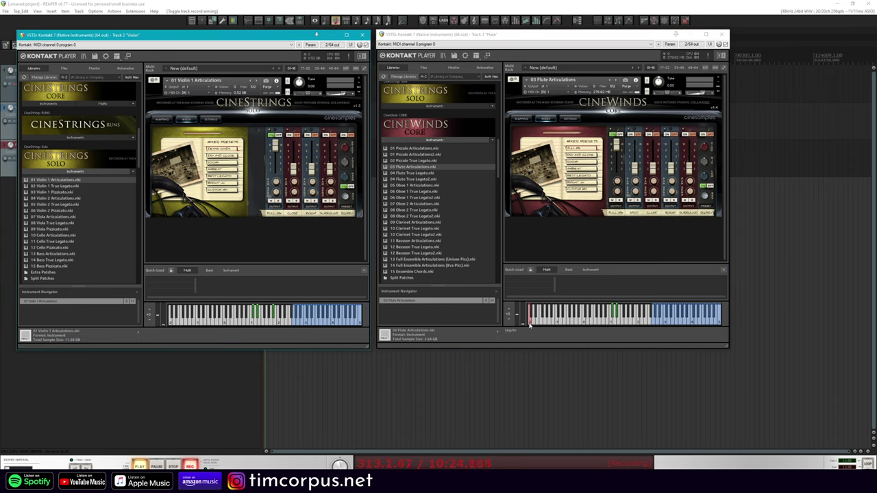
pyautogui.click(556, 307)
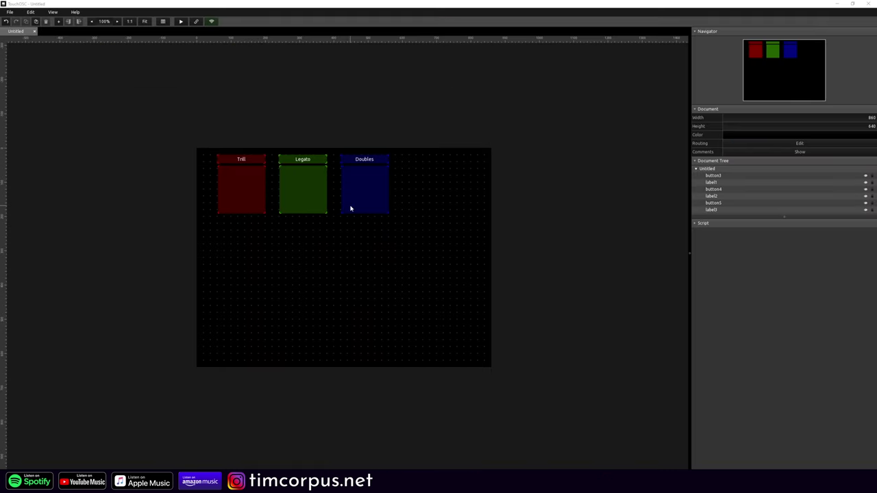
# Add a new MIDI message to the blue Doubles button
pyautogui.click(350, 204)
pyautogui.scroll(-2, 799, 387)
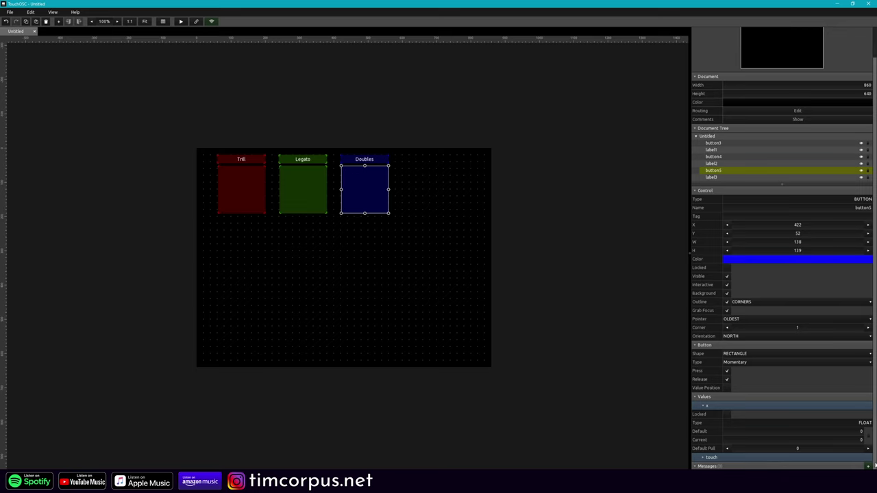
pyautogui.click(868, 466)
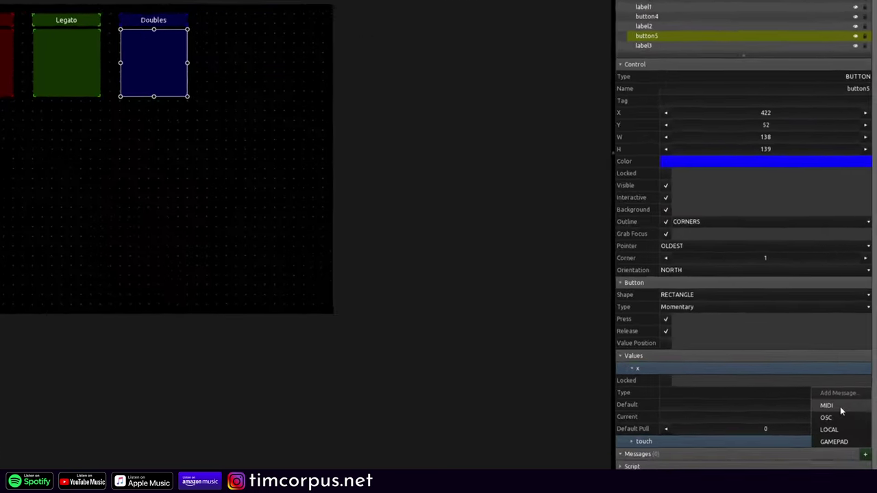
pyautogui.click(842, 427)
pyautogui.scroll(-5, 857, 434)
# Make the message a NOTE_ON with a constant note value of 37
pyautogui.click(723, 381)
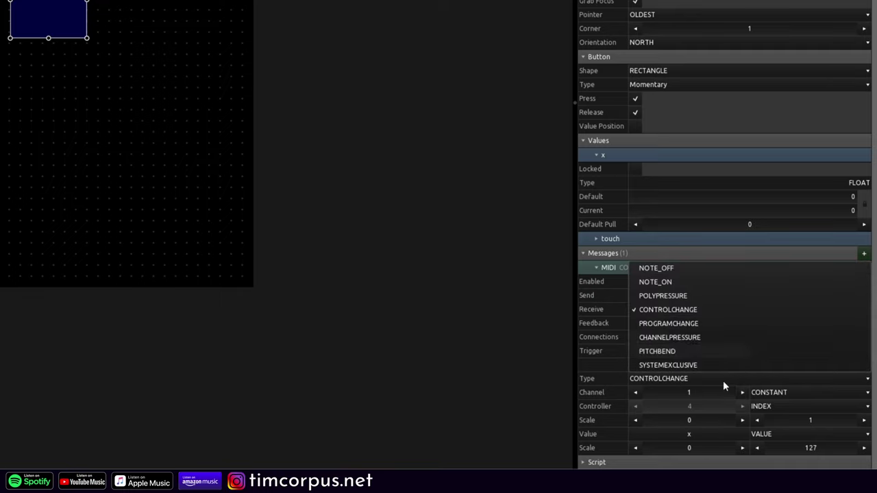
pyautogui.click(710, 281)
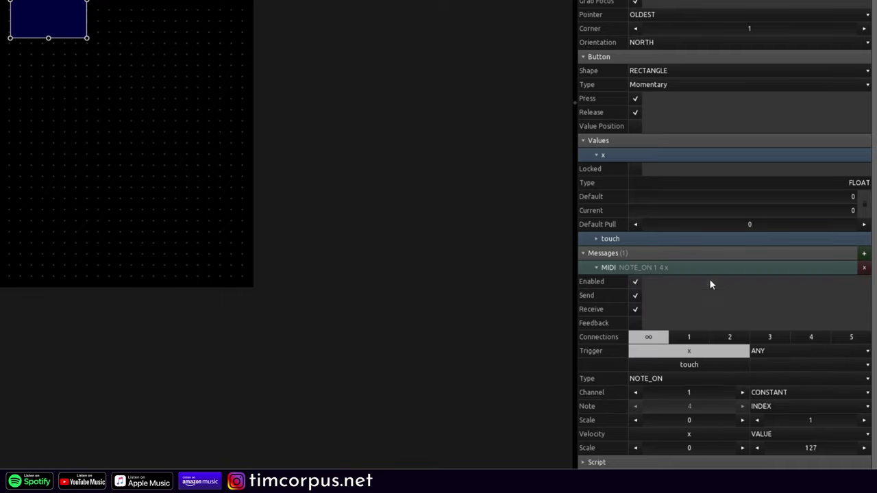
pyautogui.click(771, 406)
pyautogui.click(778, 420)
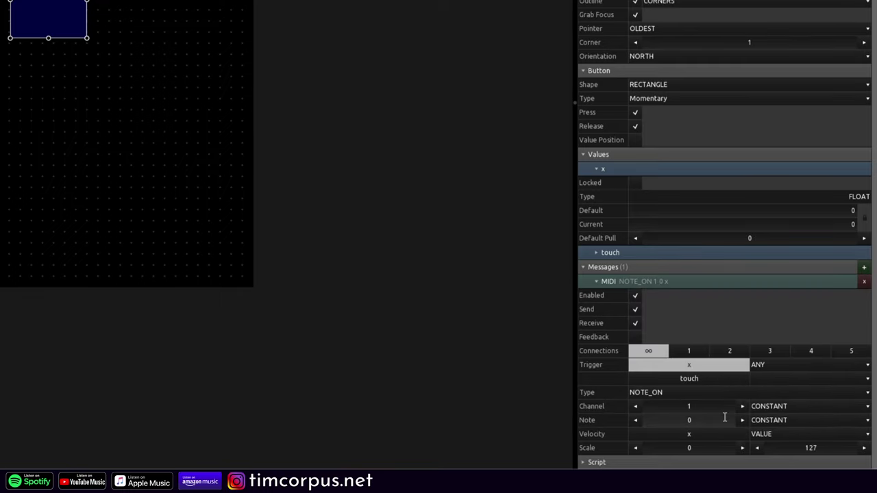
pyautogui.click(688, 420)
pyautogui.write('37')
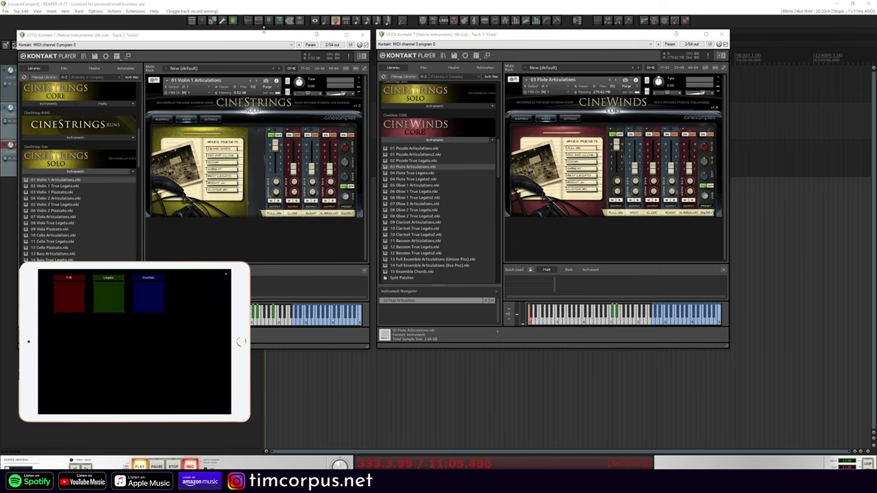
# Record-arm the Violin and Flute tracks, moving the Kontakt window aside and back
pyautogui.click(274, 4)
pyautogui.moveTo(240, 32); pyautogui.dragTo(506, 36)
pyautogui.click(171, 108)
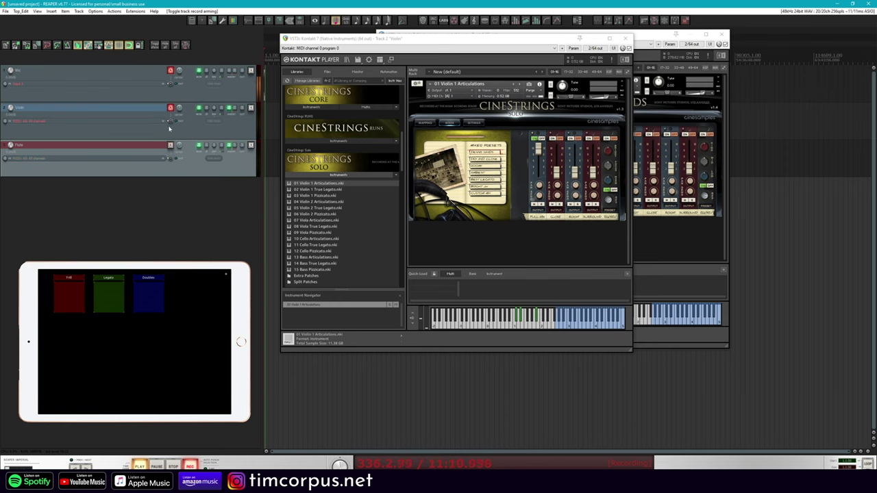
pyautogui.moveTo(415, 40); pyautogui.dragTo(270, 36)
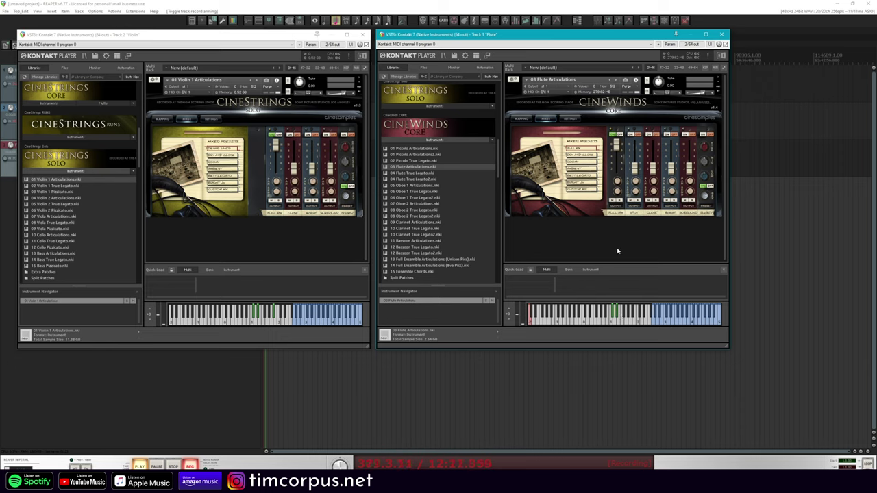
# In the flute's Mapping page, set the articulation condition to Keyswitch with HS Trill on Db-2
pyautogui.click(517, 120)
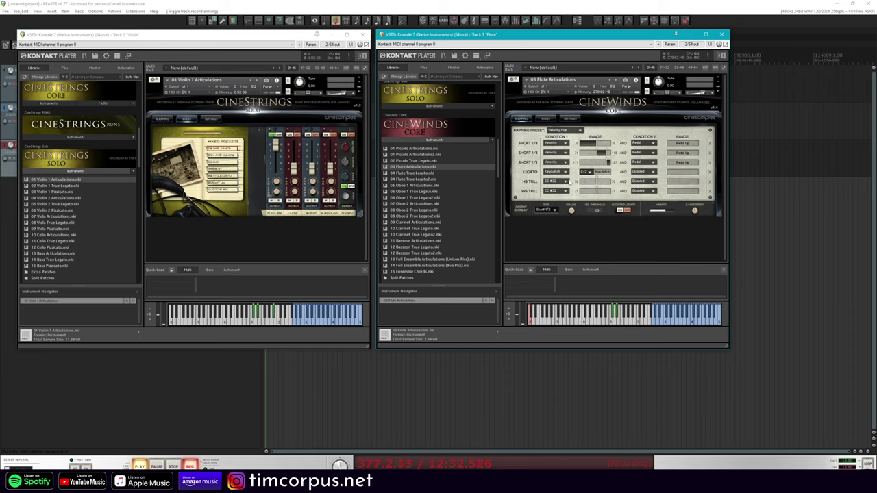
pyautogui.click(554, 171)
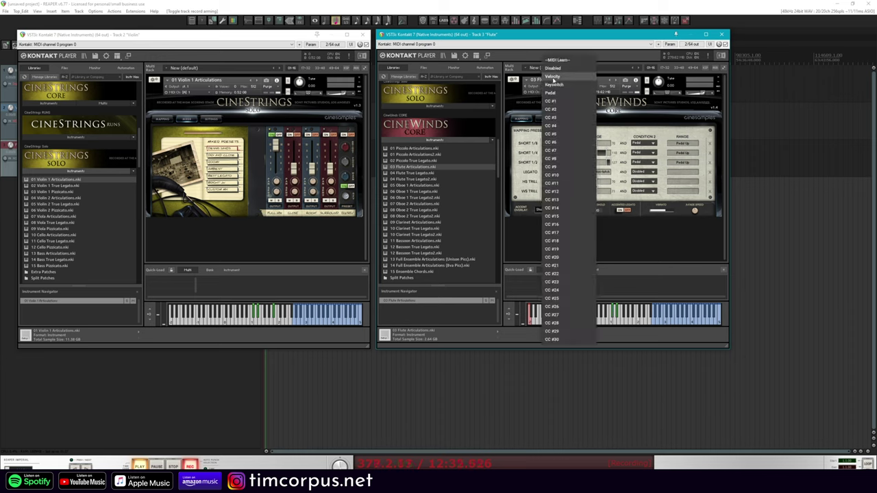
pyautogui.click(554, 84)
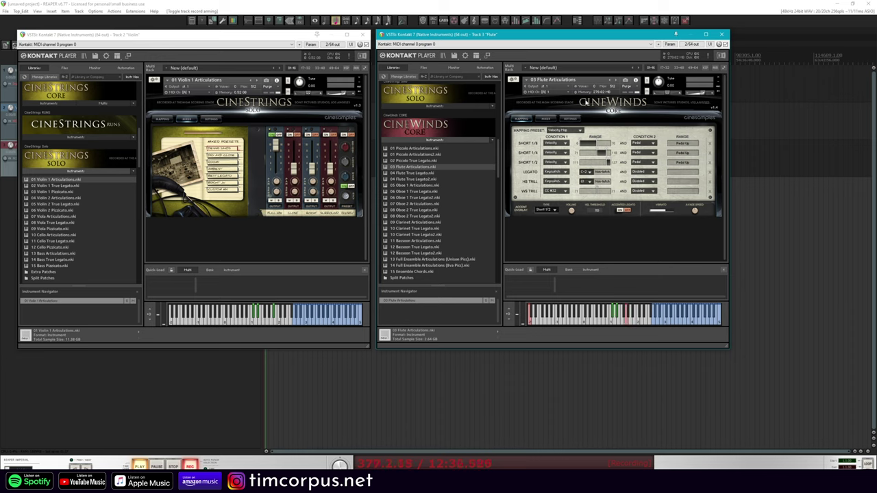
pyautogui.click(590, 183)
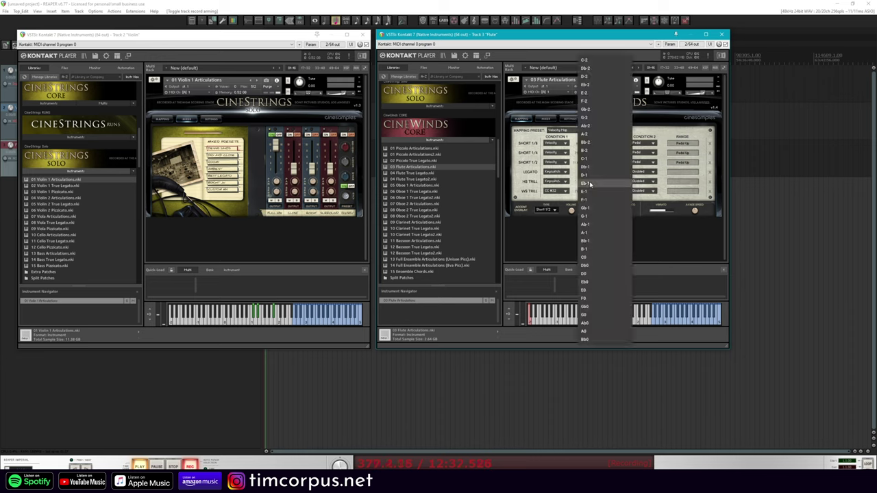
pyautogui.click(586, 68)
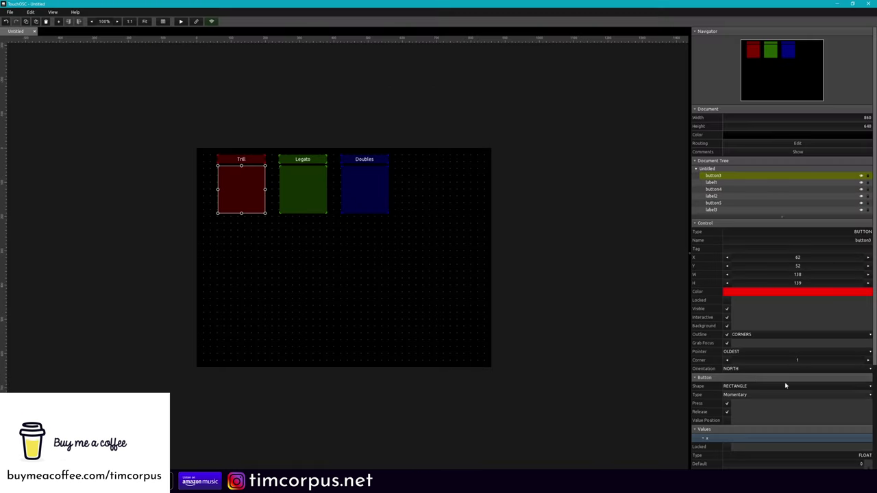
# Make the Trill button's MIDI message a NOTE_ON with a constant controller value
pyautogui.scroll(-5, 756, 382)
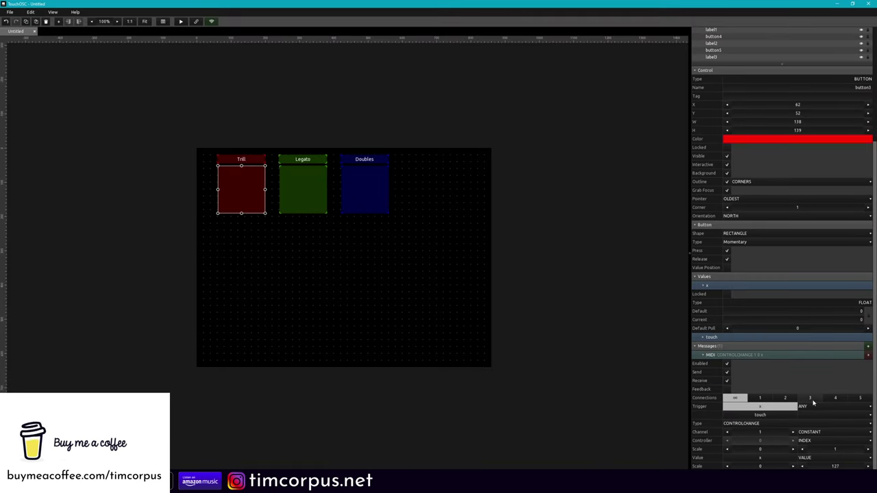
pyautogui.click(827, 441)
pyautogui.click(827, 449)
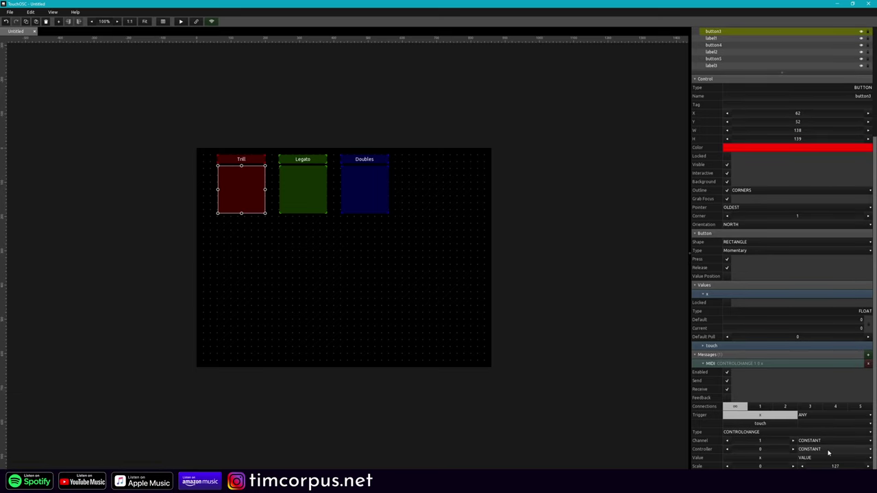
pyautogui.click(771, 432)
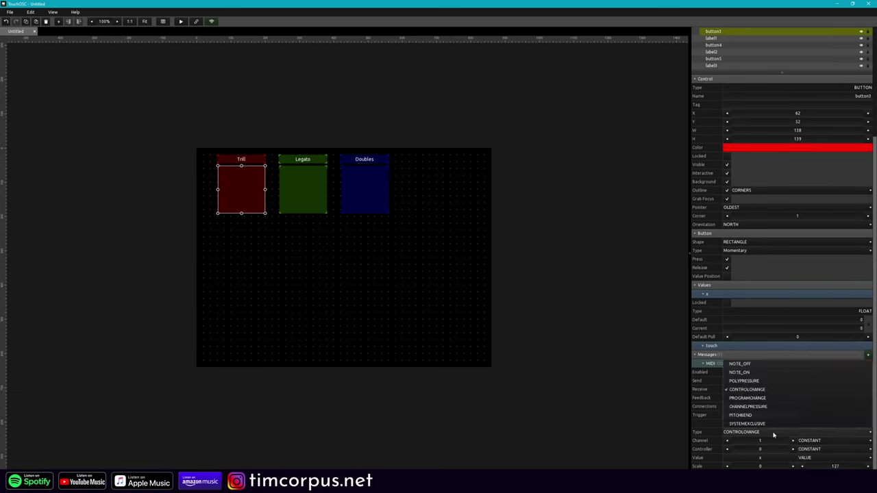
pyautogui.click(771, 373)
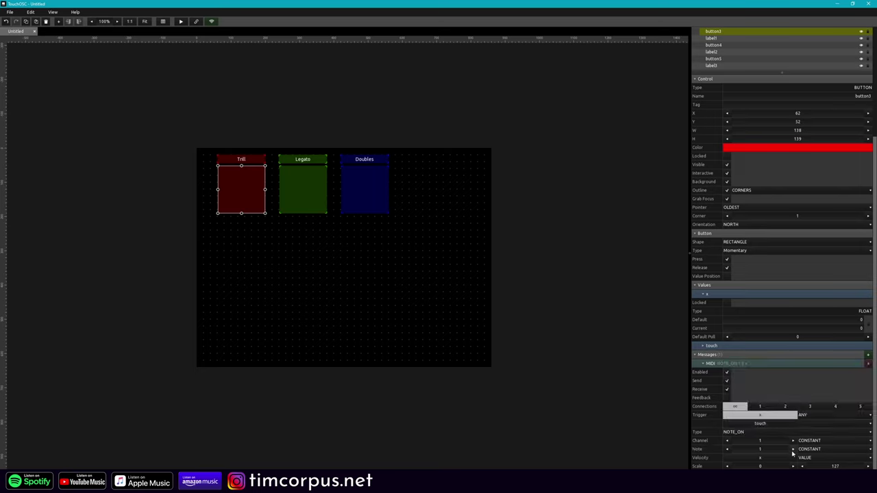
# Add a MIDI NOTE_ON message with a constant note to the Legato button
pyautogui.click(321, 184)
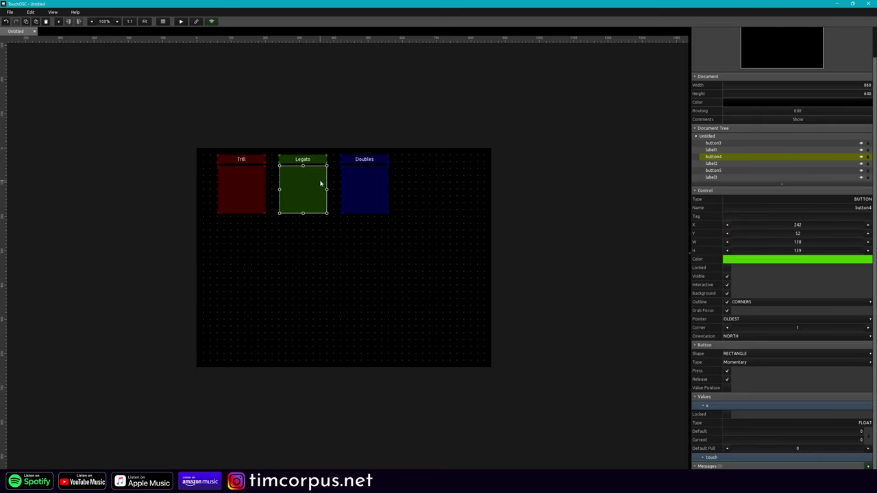
pyautogui.click(867, 467)
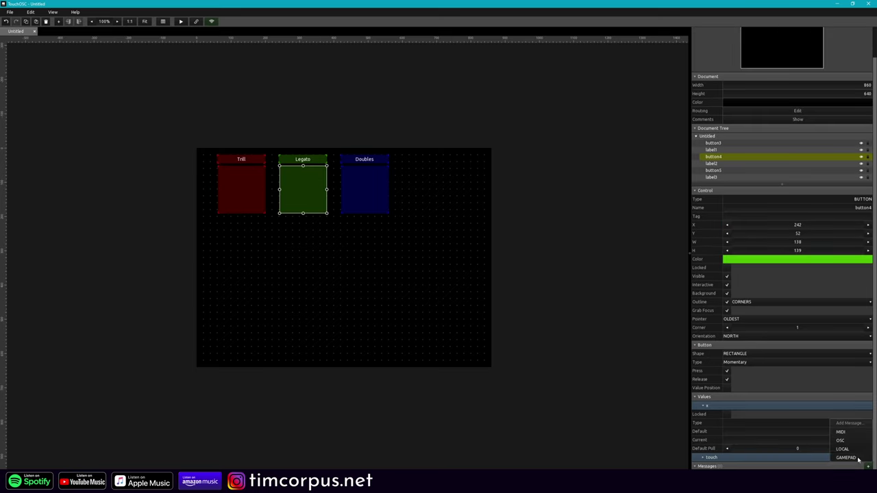
pyautogui.click(849, 433)
pyautogui.click(760, 424)
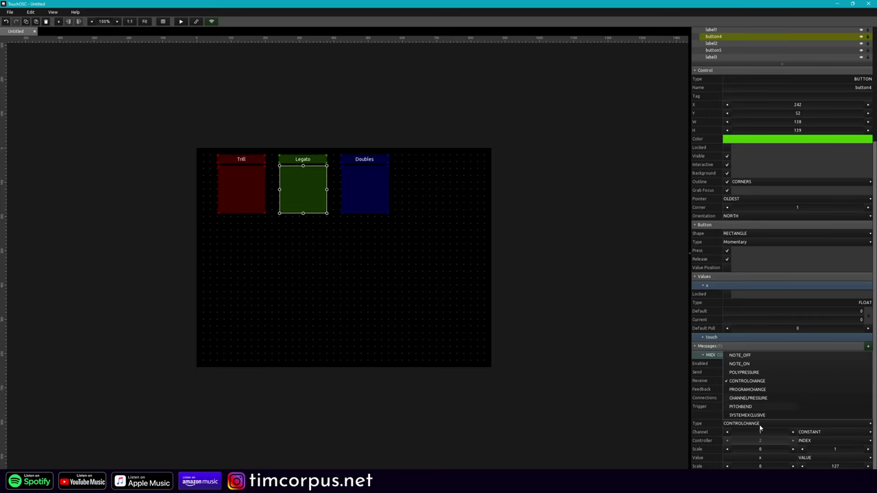
pyautogui.click(756, 364)
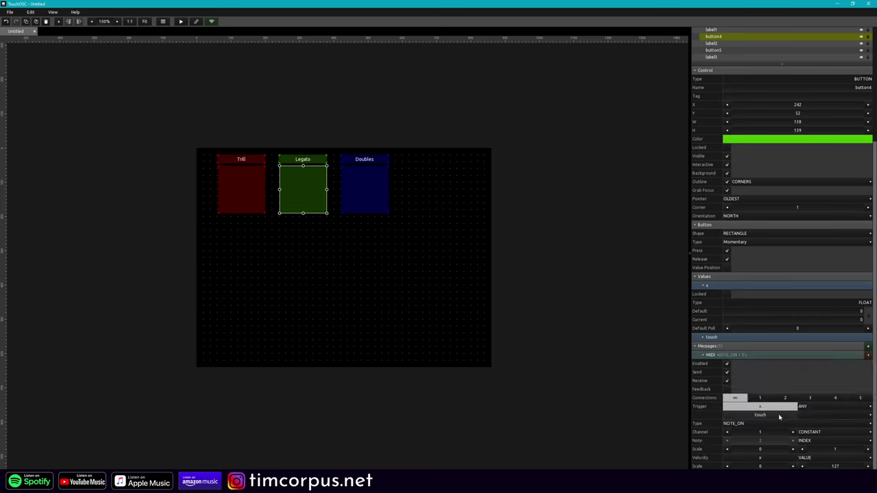
pyautogui.click(808, 441)
pyautogui.click(815, 448)
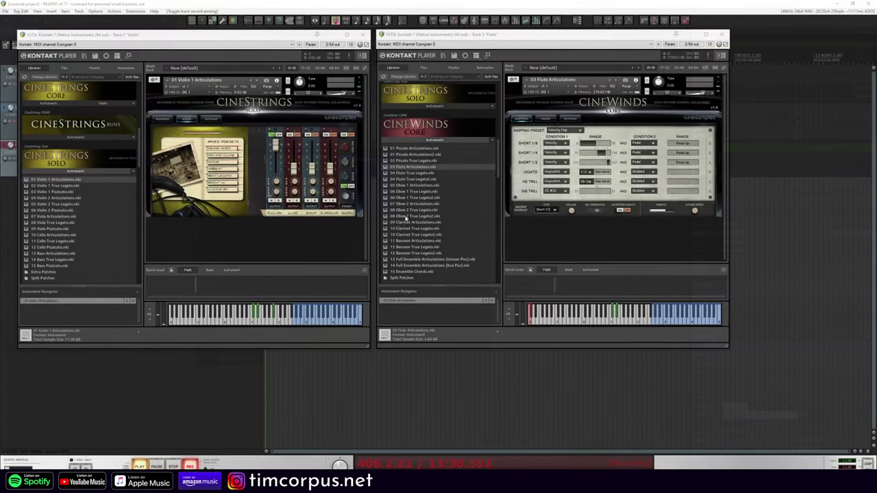
# Disarm recording on the Violin track, restoring the Violin window and bringing the CineWinds flute window forward
pyautogui.moveTo(248, 34); pyautogui.dragTo(498, 36)
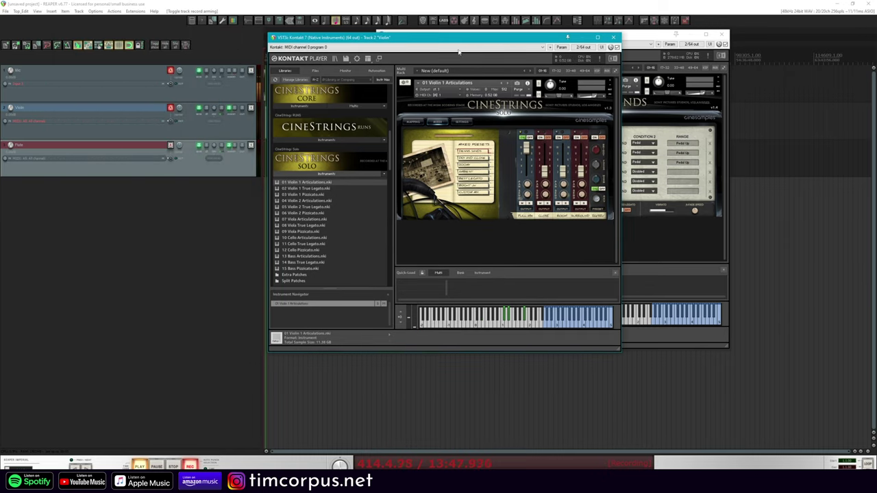
pyautogui.click(171, 108)
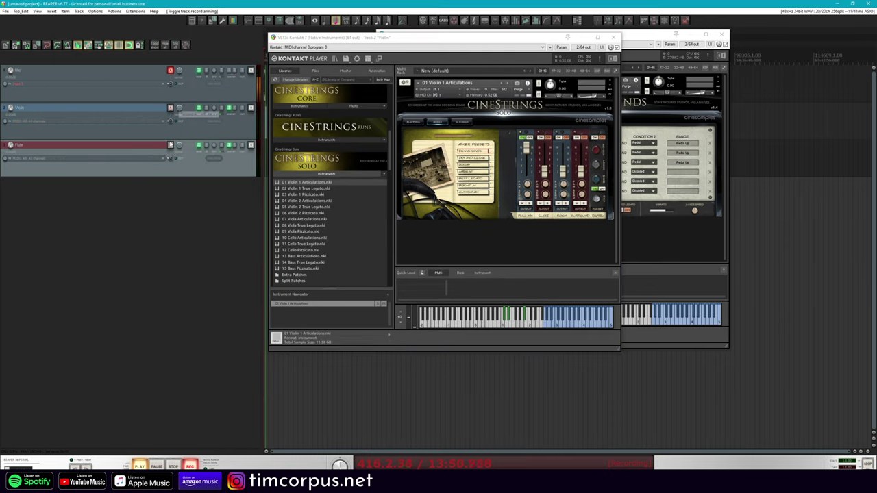
pyautogui.moveTo(396, 39); pyautogui.dragTo(135, 37)
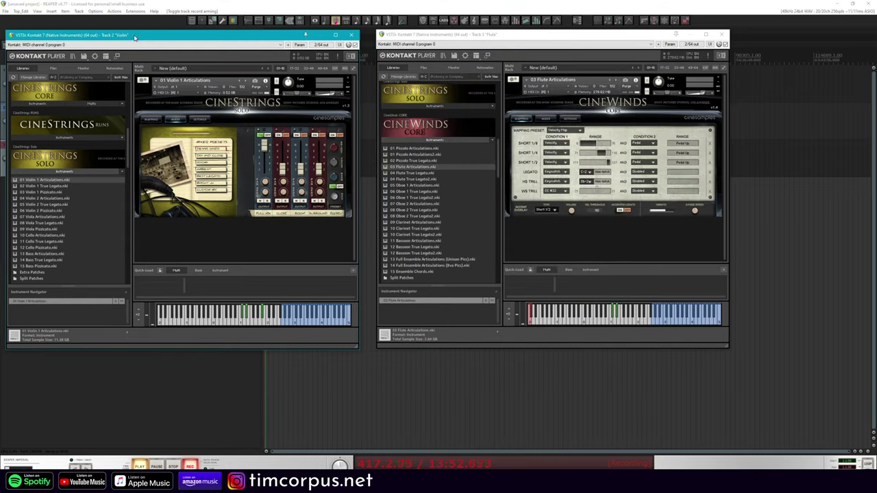
pyautogui.click(537, 262)
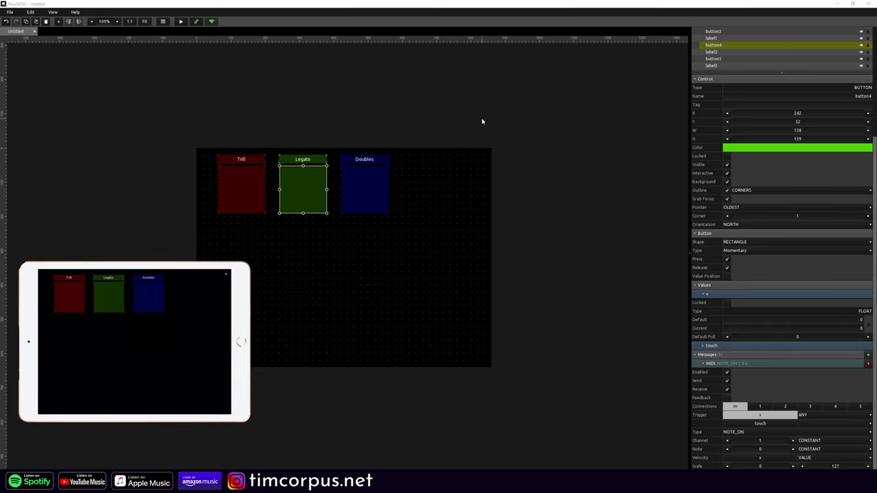
# Change both the Legato and Trill buttons from Momentary to Toggle Press
pyautogui.click(755, 253)
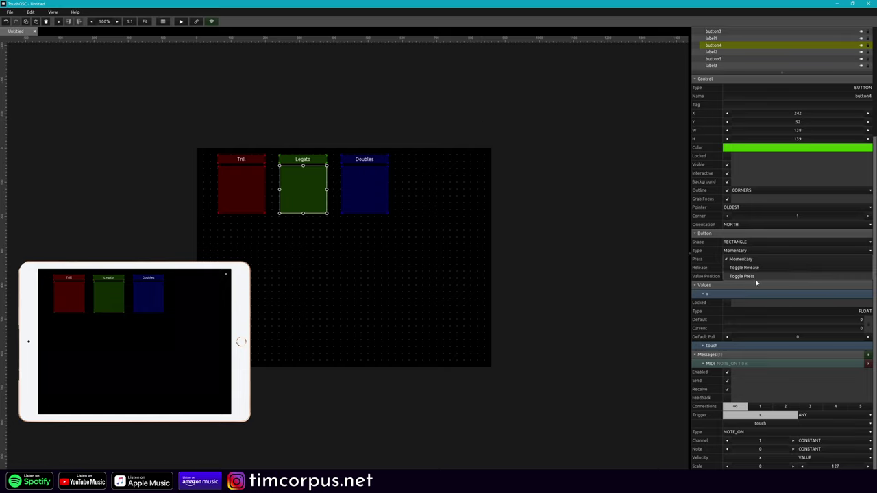
pyautogui.click(741, 276)
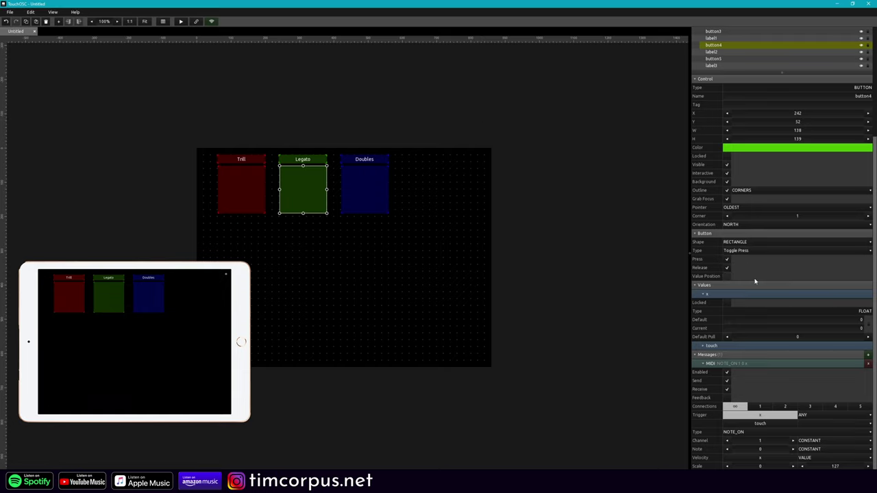
pyautogui.click(259, 183)
pyautogui.click(752, 251)
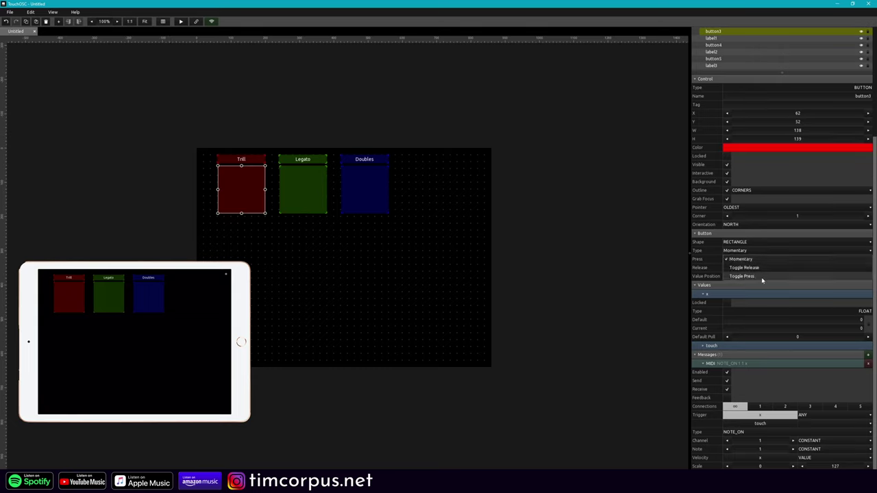
pyautogui.click(761, 276)
pyautogui.click(514, 141)
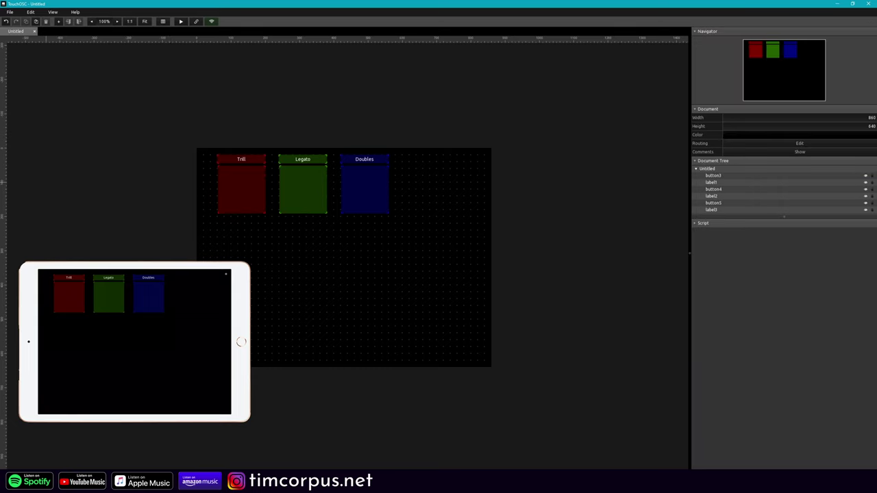